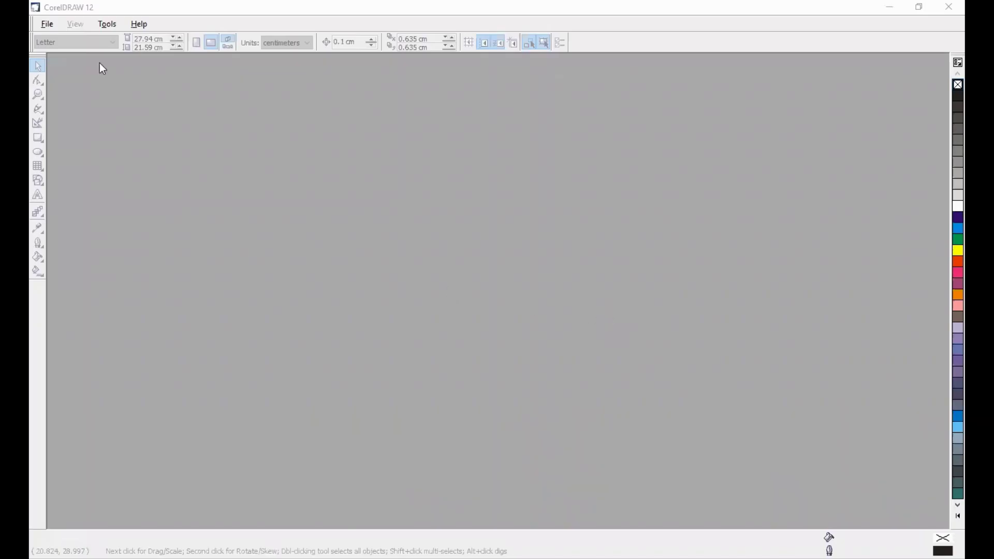
Create a new blank drawing and import the 20220402_153211 photo from 002_cdr > L2_004_packaging
left_click(47, 24)
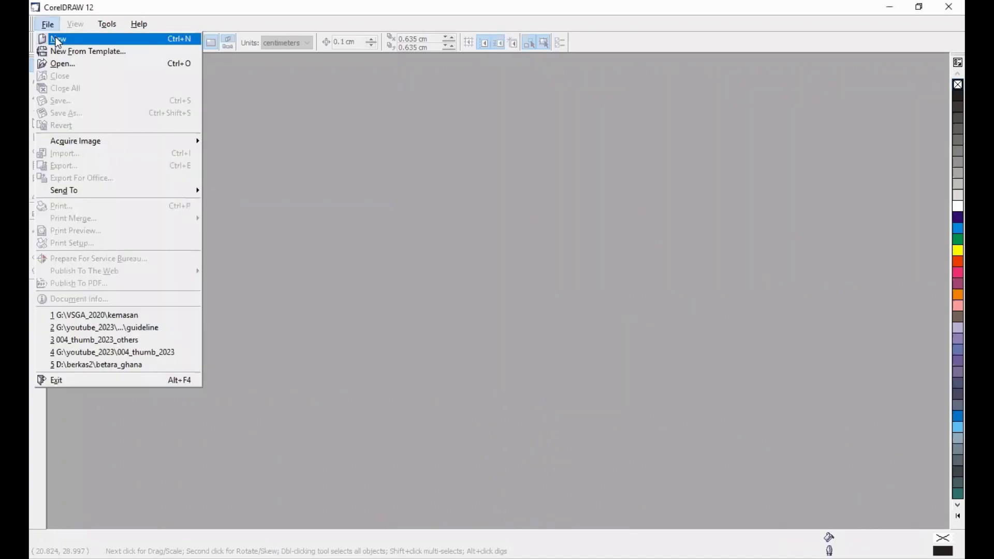
key("Return")
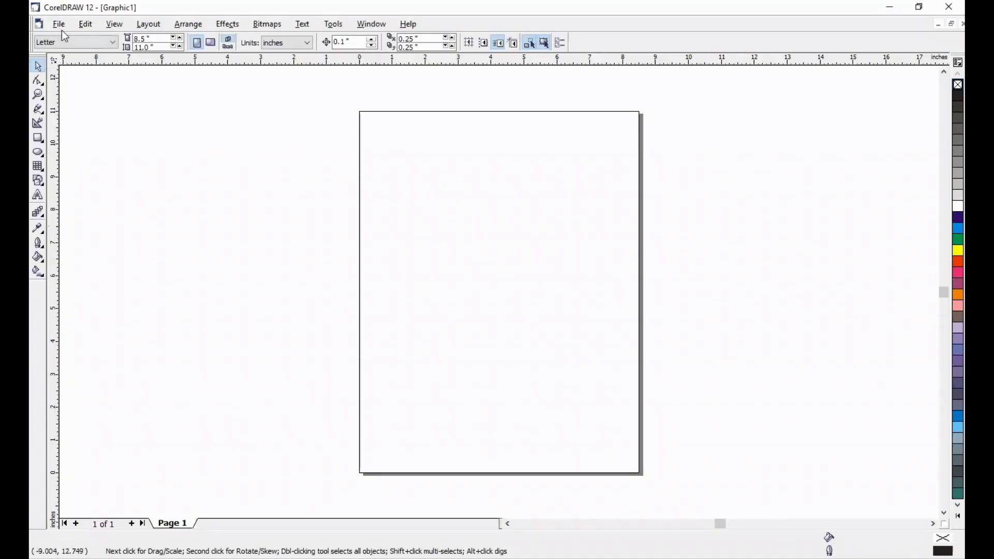
left_click(59, 24)
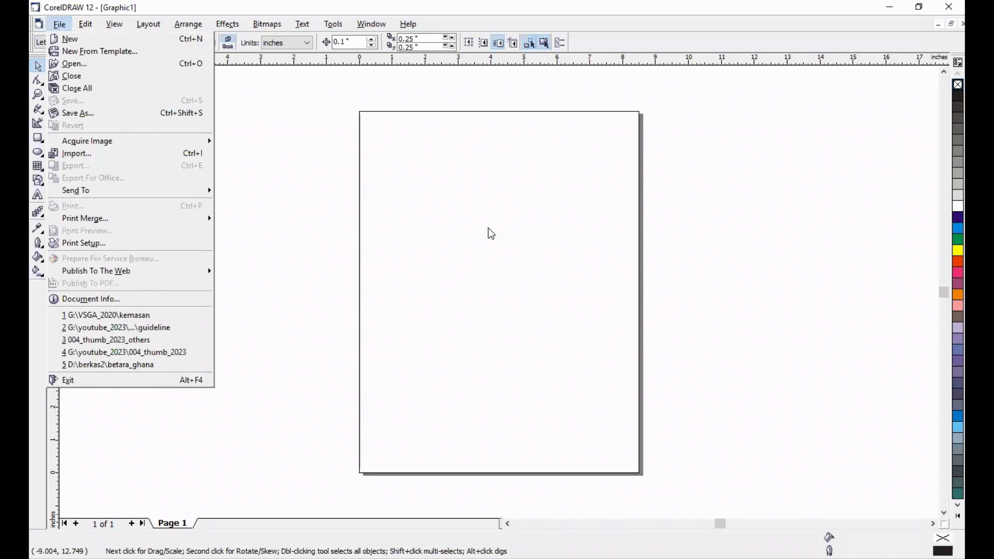
key("i")
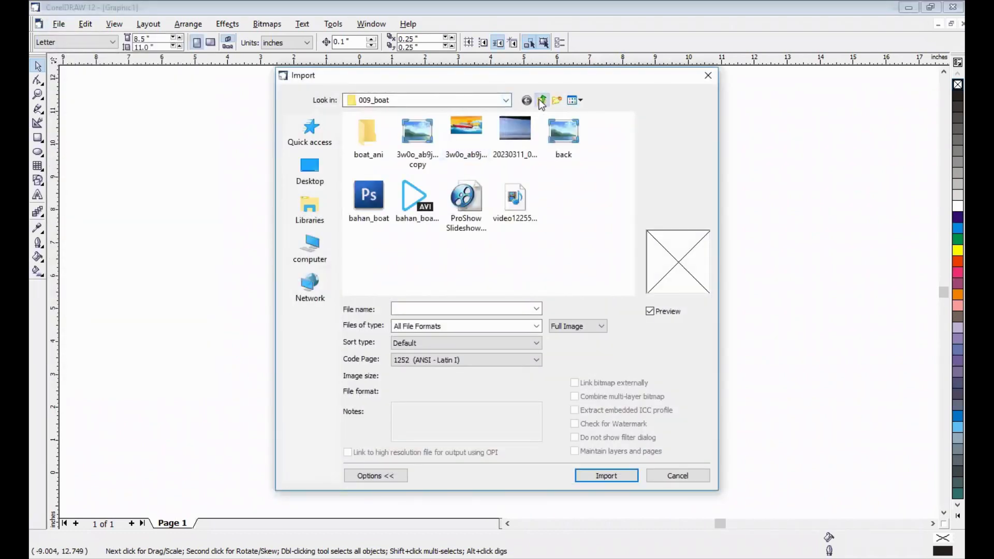
left_click(541, 100)
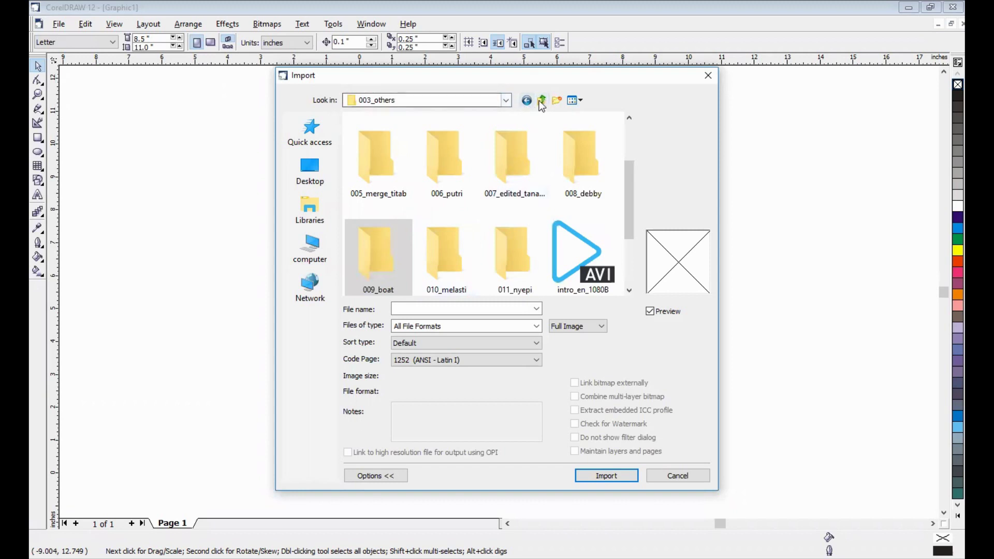
left_click(540, 100)
double_click(396, 157)
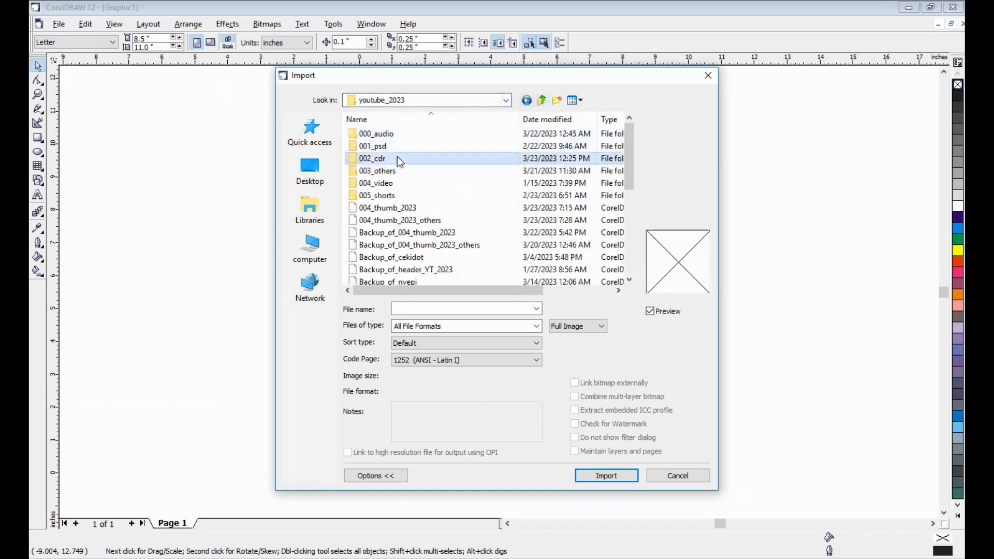
double_click(466, 152)
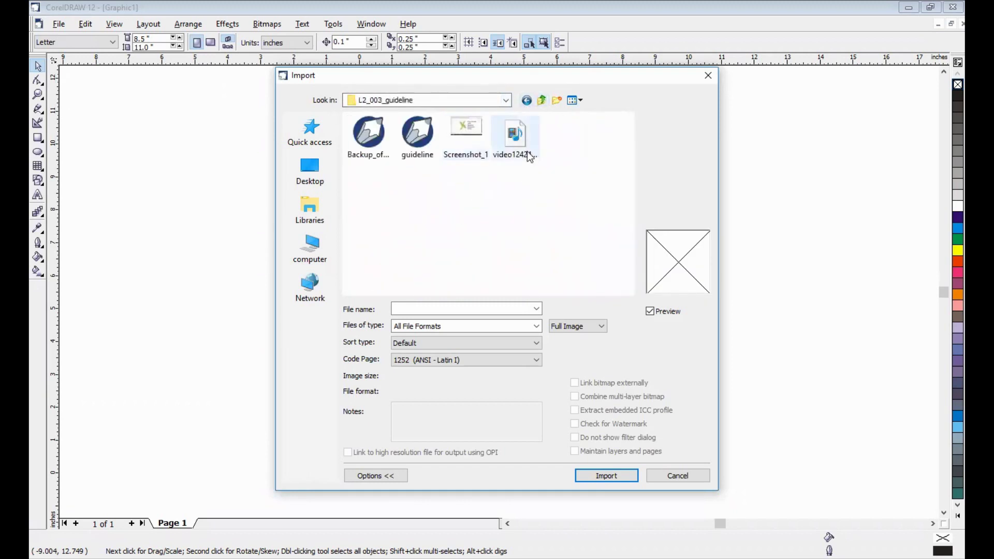
left_click(542, 100)
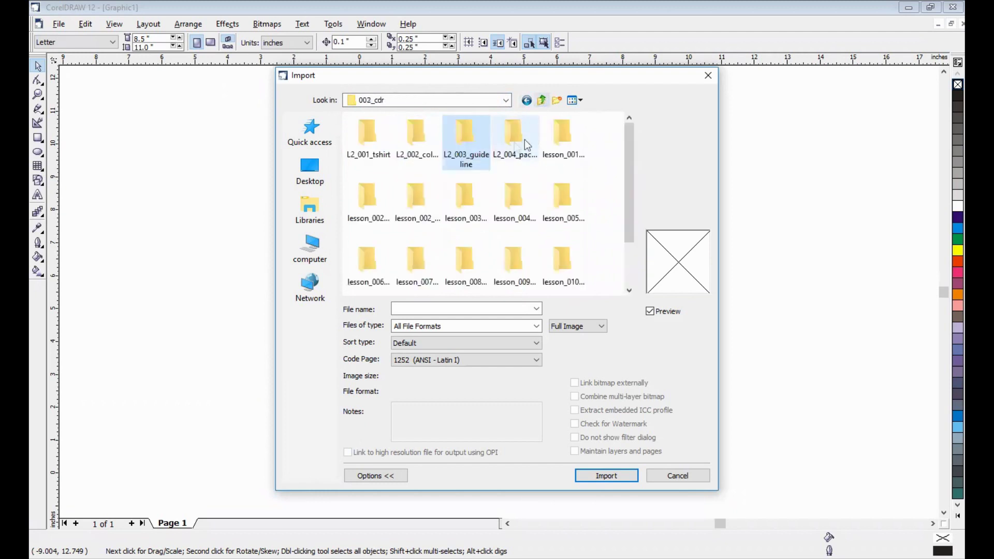
double_click(514, 136)
left_click(370, 143)
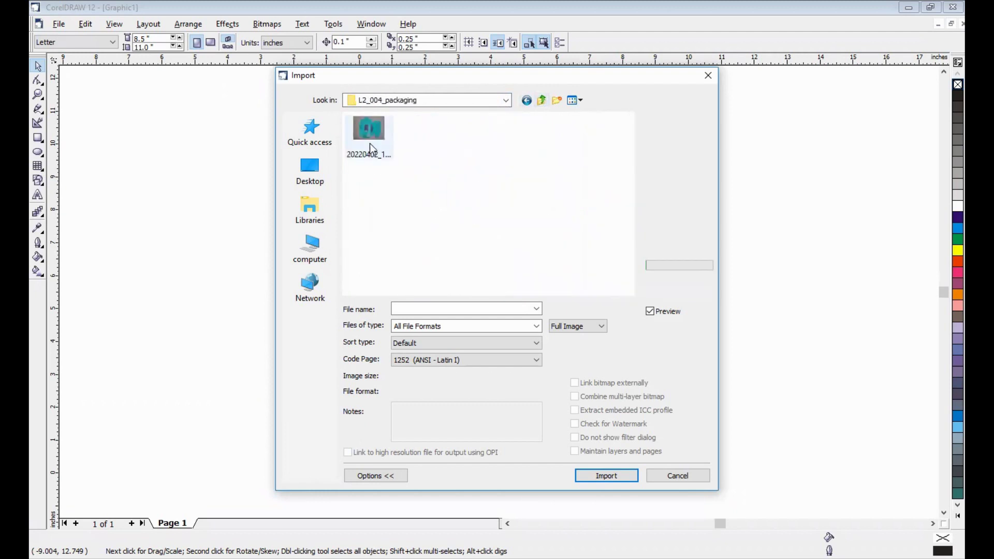
left_click(591, 481)
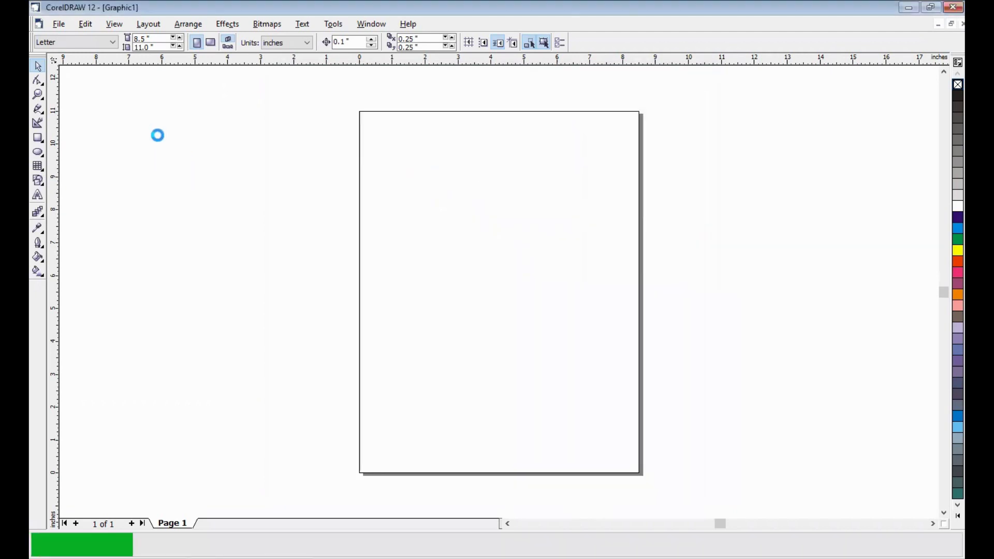
Place the photo shrunk to about 28% beside the page, and set the page to A4 landscape
left_click(146, 134)
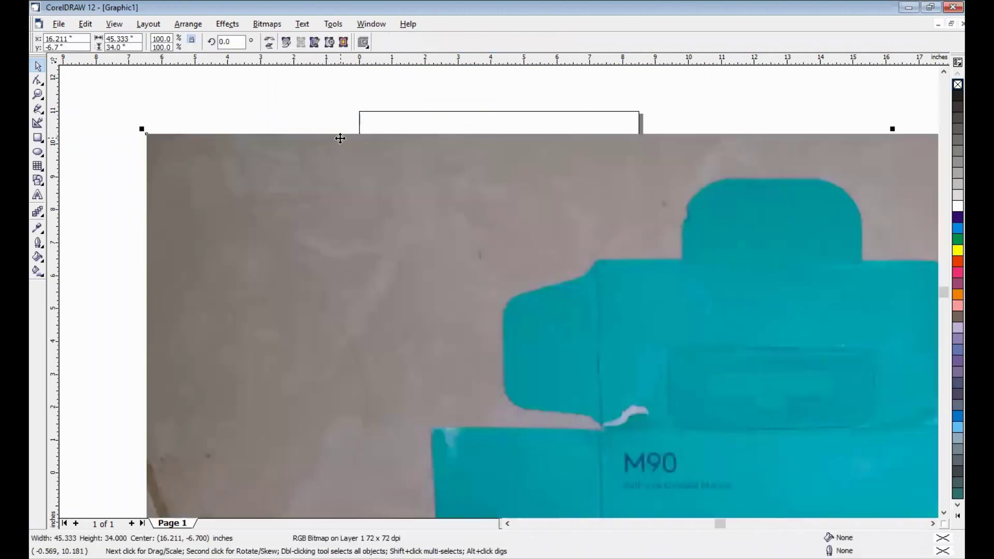
key("F4")
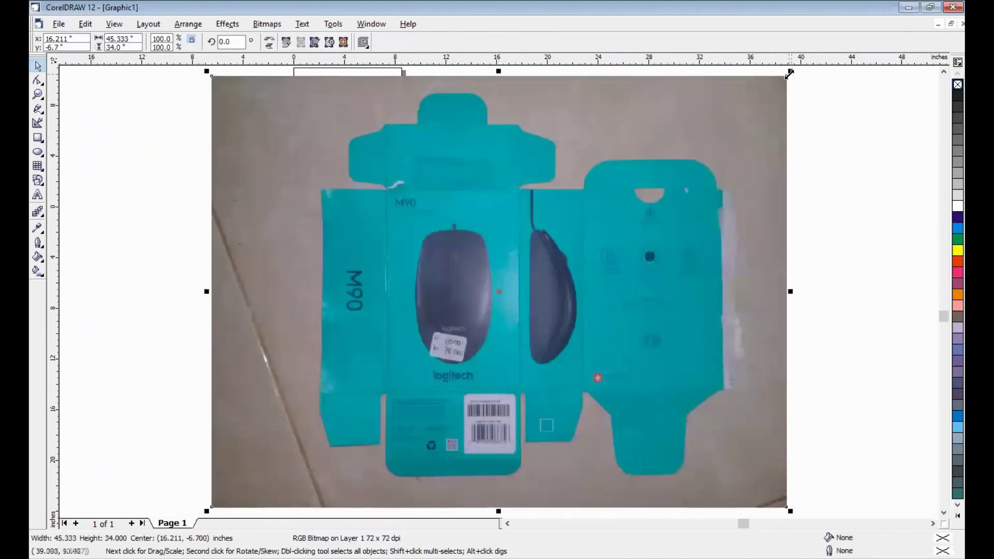
left_click_drag(679, 143, 375, 384)
left_click_drag(280, 432, 203, 139)
left_click(336, 129)
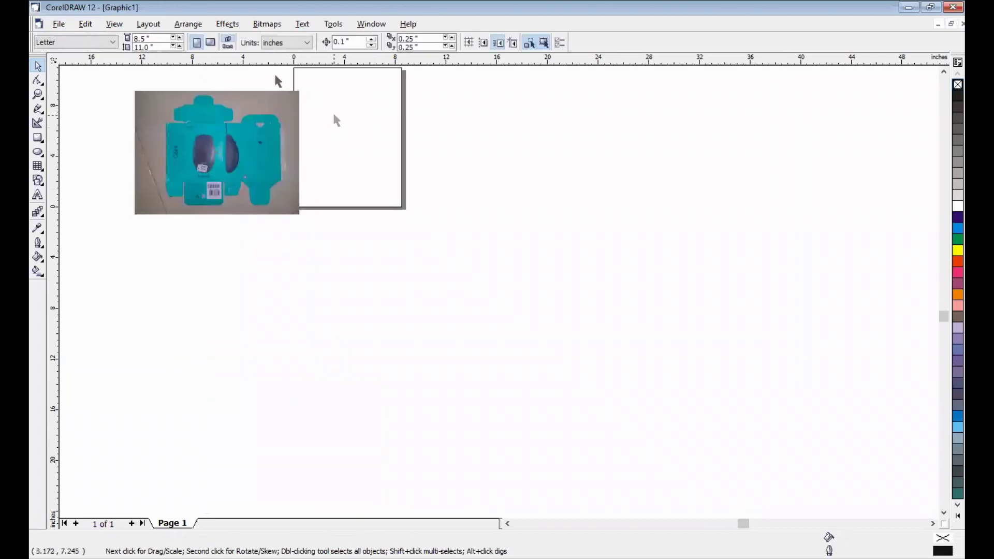
left_click(71, 46)
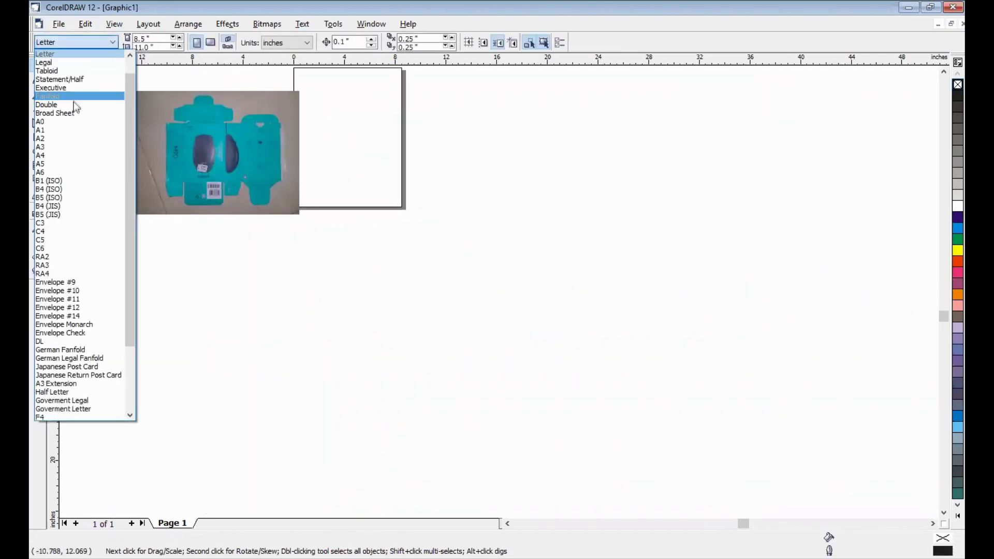
left_click(78, 153)
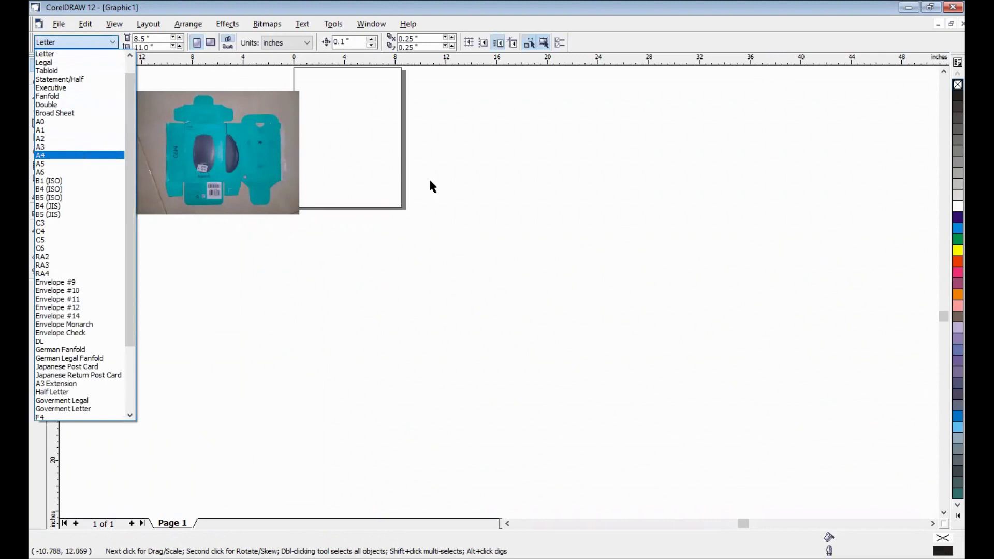
left_click(210, 44)
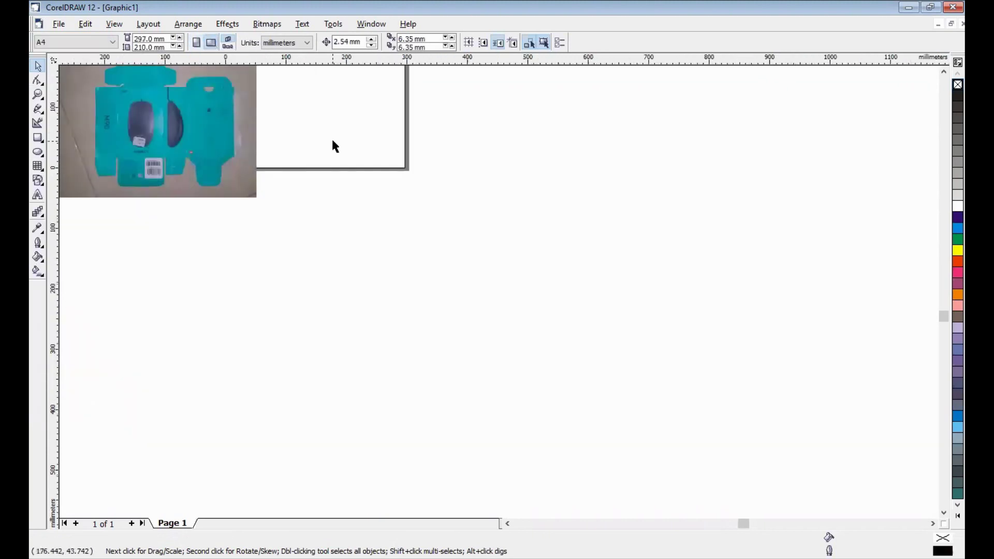
Shrink the photo to about 219 × 165 mm, centre it on the page, and lock it
left_click(943, 72)
left_click(256, 144)
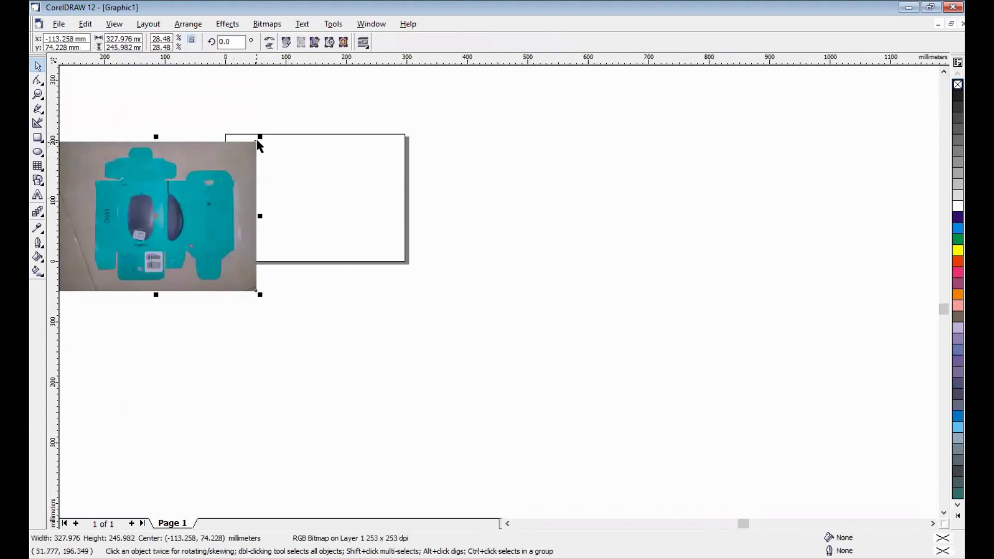
left_click_drag(257, 141, 191, 191)
left_click_drag(112, 235, 307, 191)
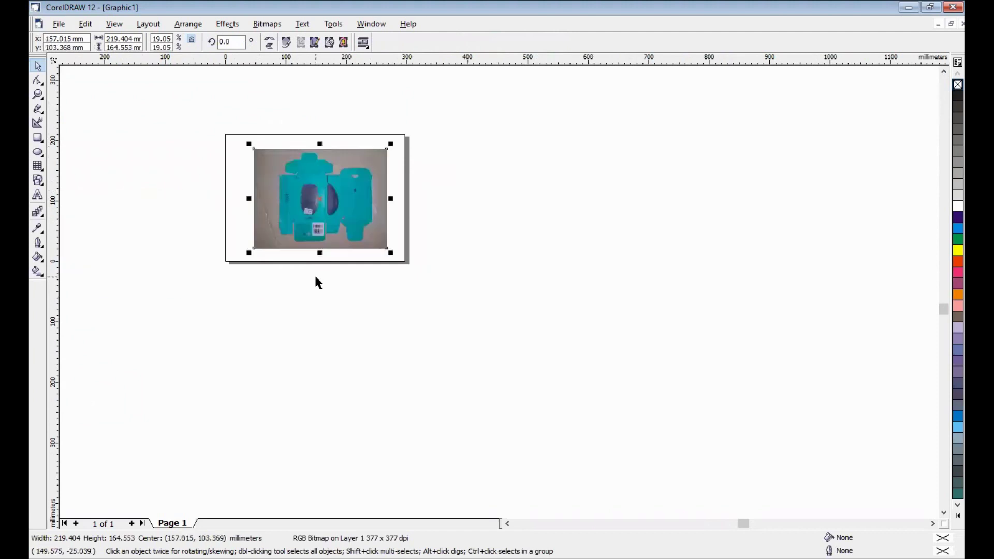
key("p")
left_click(348, 302)
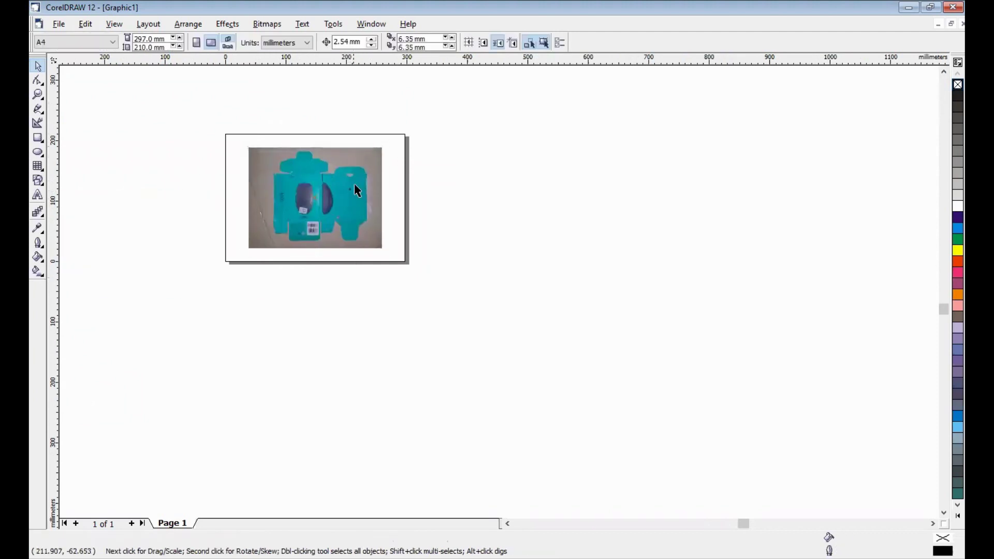
left_click(305, 194)
right_click(306, 194)
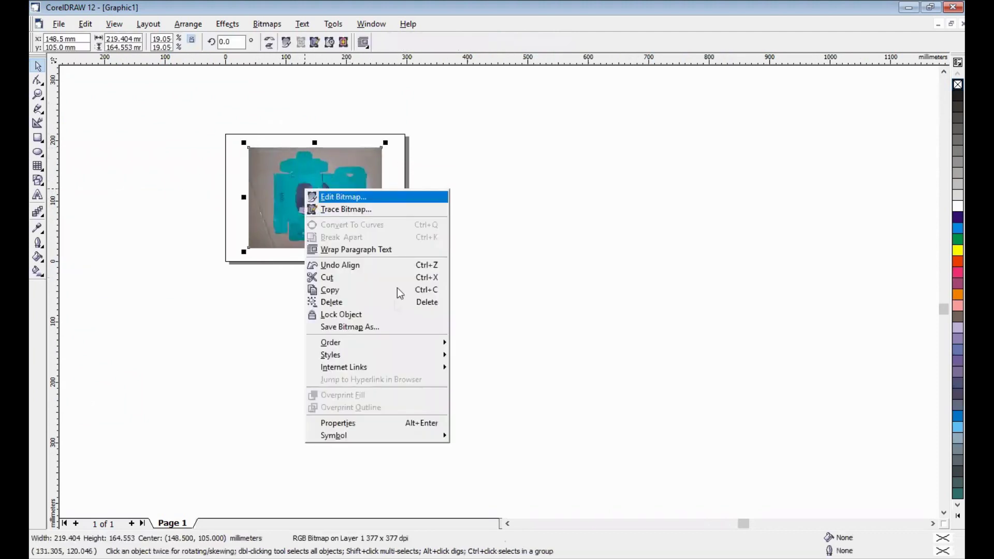
left_click(490, 328)
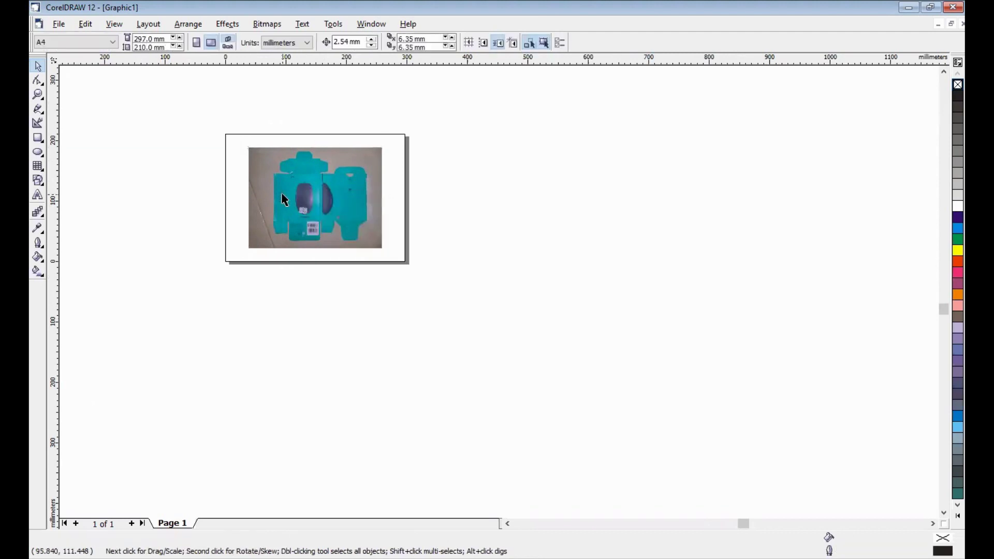
Draw a rectangle about 50.8 mm wide over the box's front panel
left_click_drag(232, 135, 403, 263)
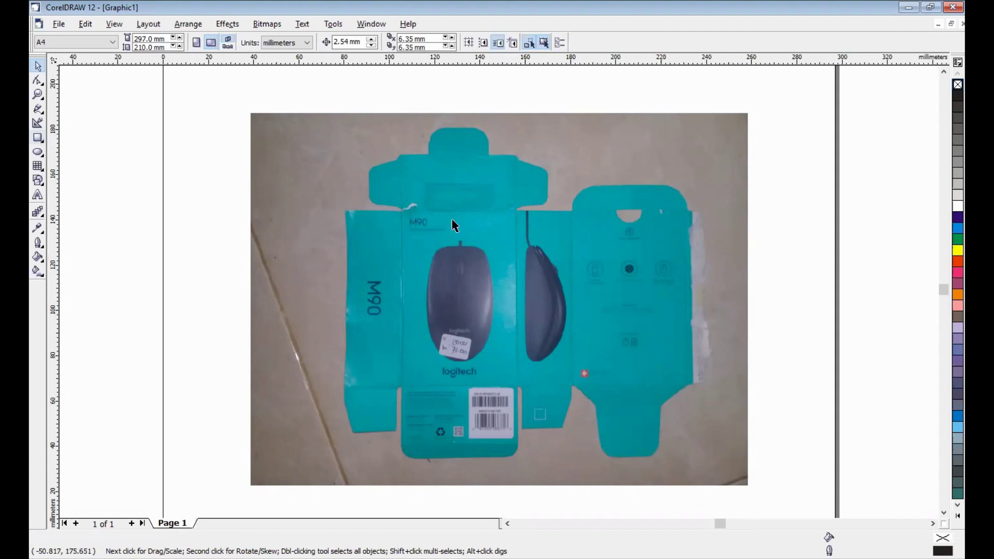
left_click(37, 139)
left_click(63, 148)
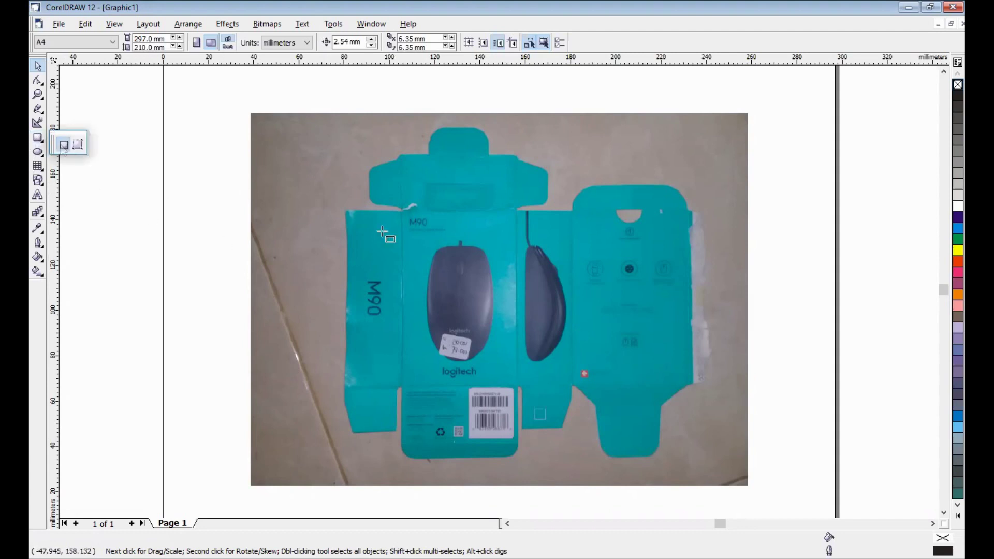
left_click_drag(401, 210, 516, 388)
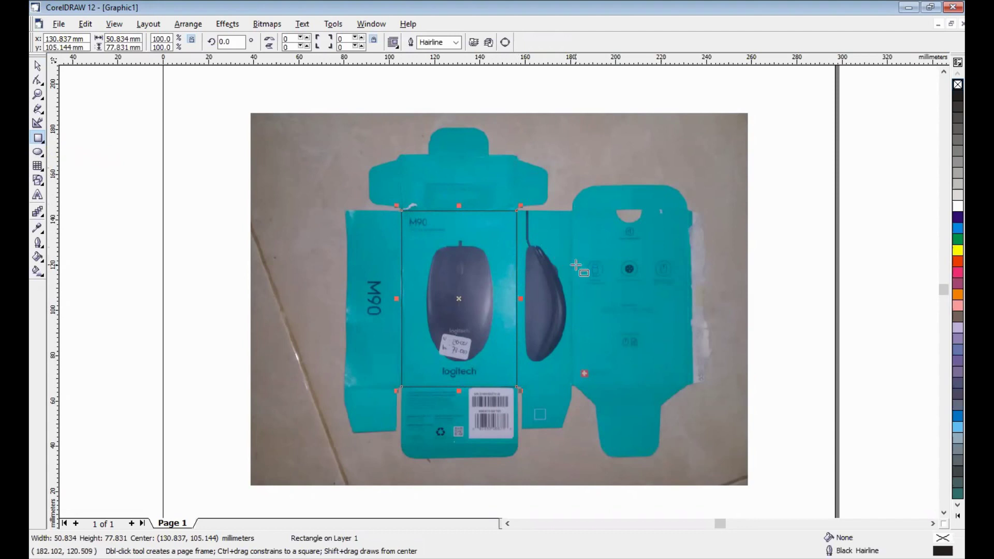
Mirror copies of the front rectangle over the top flap and the bottom barcode panel
key("space")
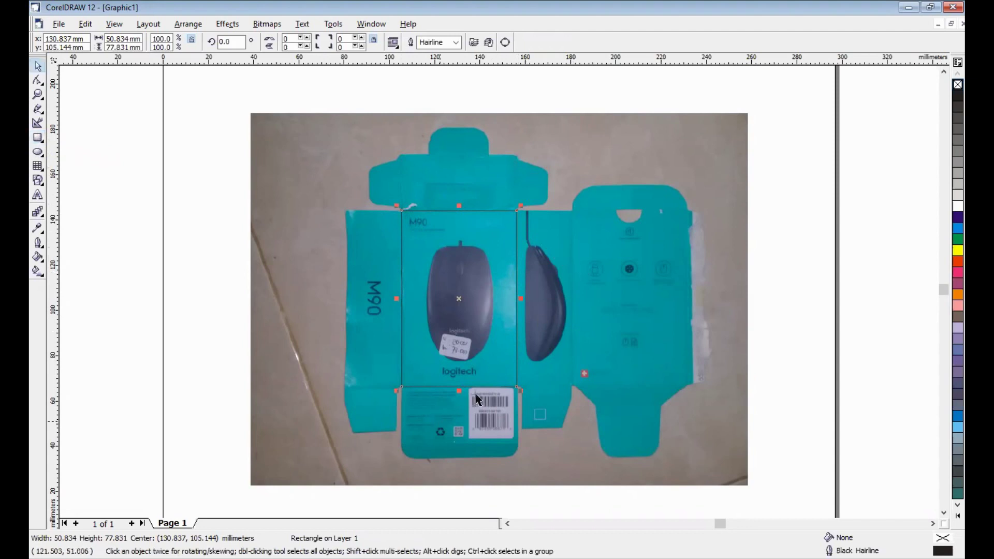
left_click_drag(460, 391, 459, 158)
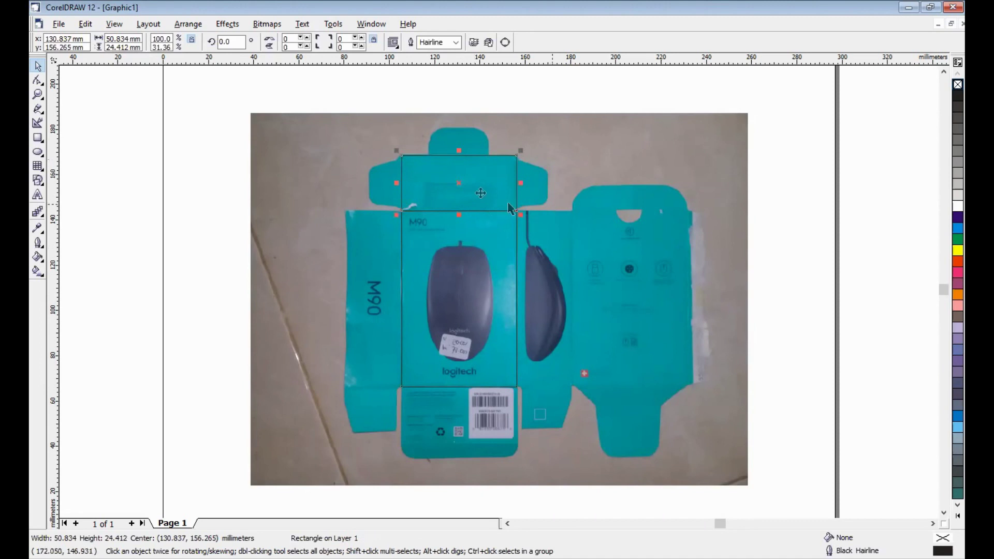
mouse_move(460, 181)
left_mouse_down()
mouse_move(585, 437)
mouse_move(403, 390)
left_mouse_up()
left_click(464, 310)
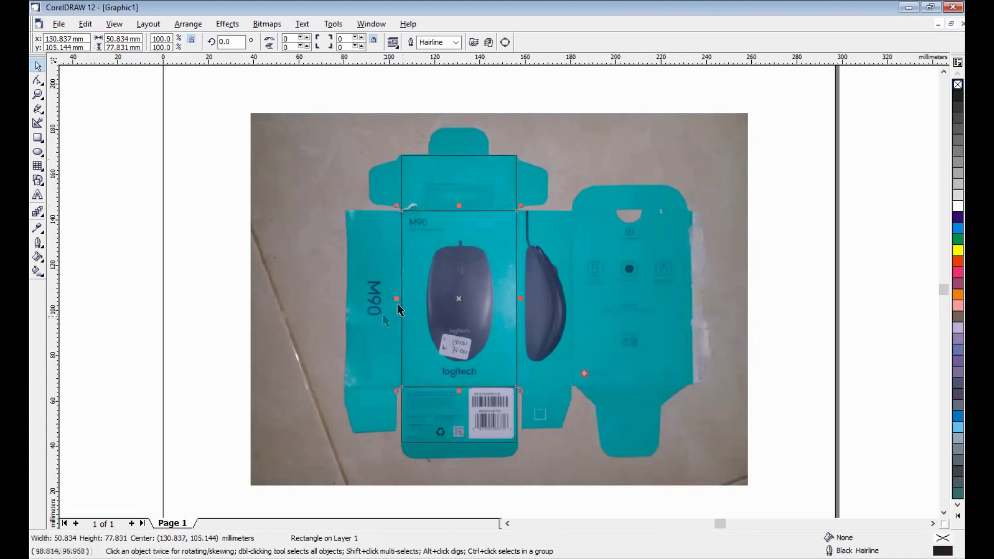
Place a narrow rectangle copy over the M90 side panel
left_click_drag(414, 302, 572, 301)
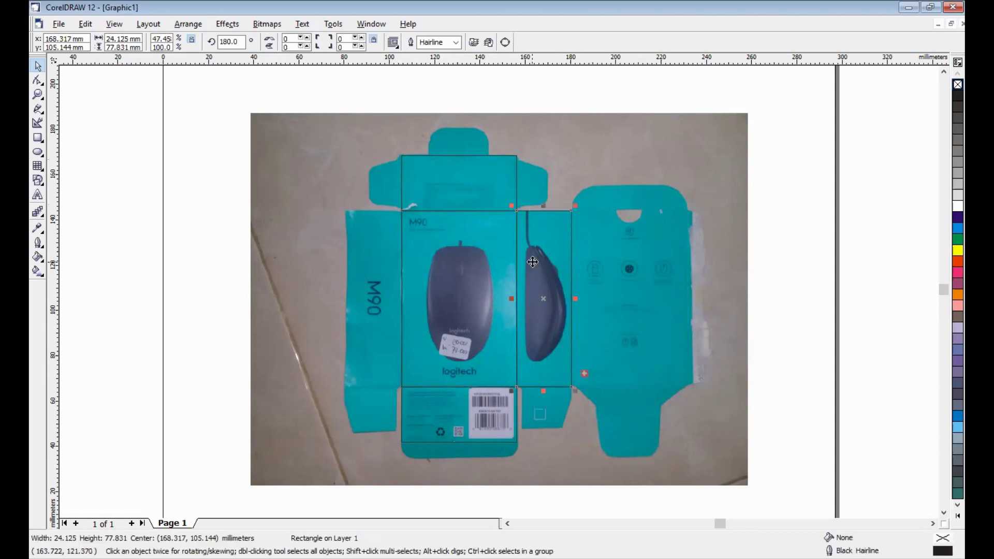
left_click_drag(532, 262, 241, 289)
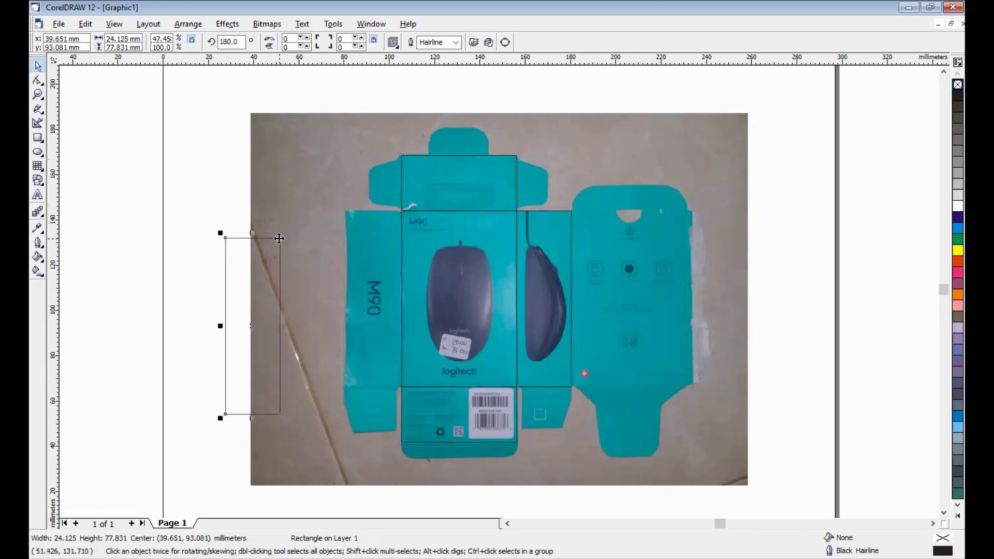
left_click_drag(279, 235, 400, 209)
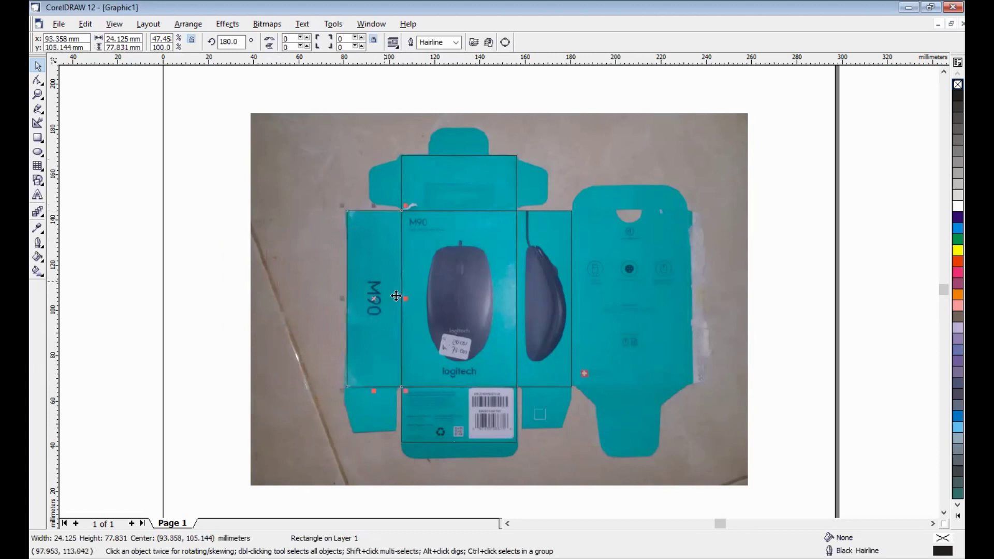
Copy the 50.8 × 77.8 mm front rectangle onto the back panel on the right
left_click(442, 266)
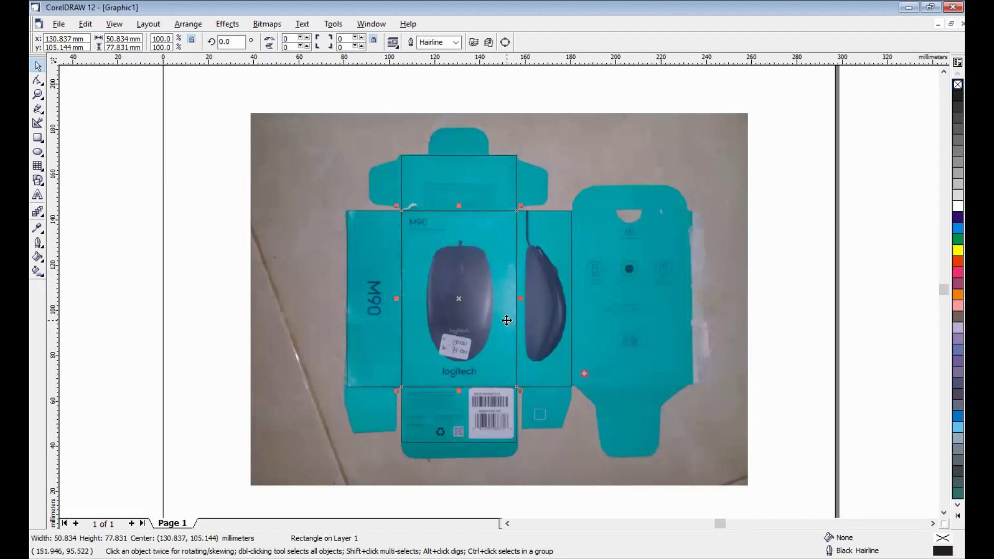
left_click_drag(504, 320, 772, 369)
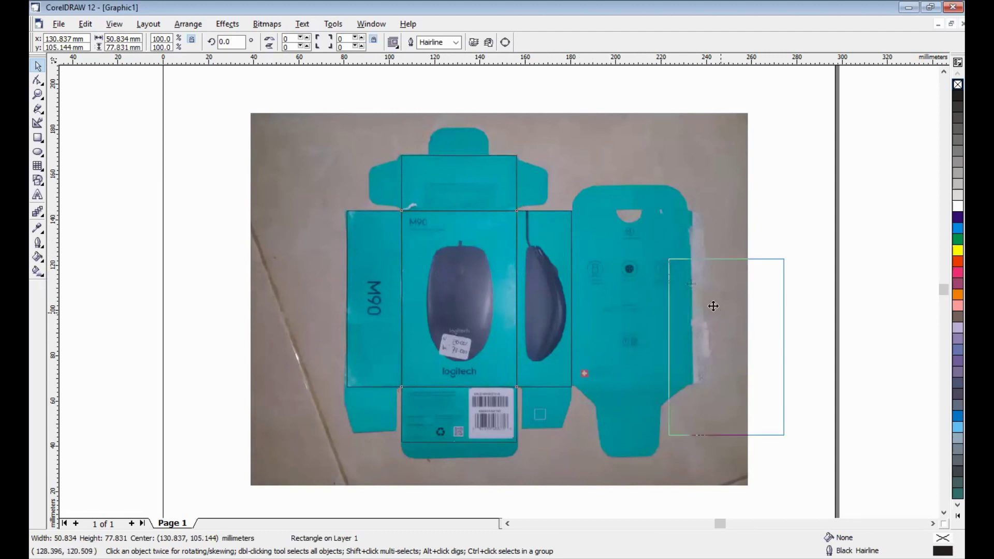
left_click_drag(653, 254, 574, 211)
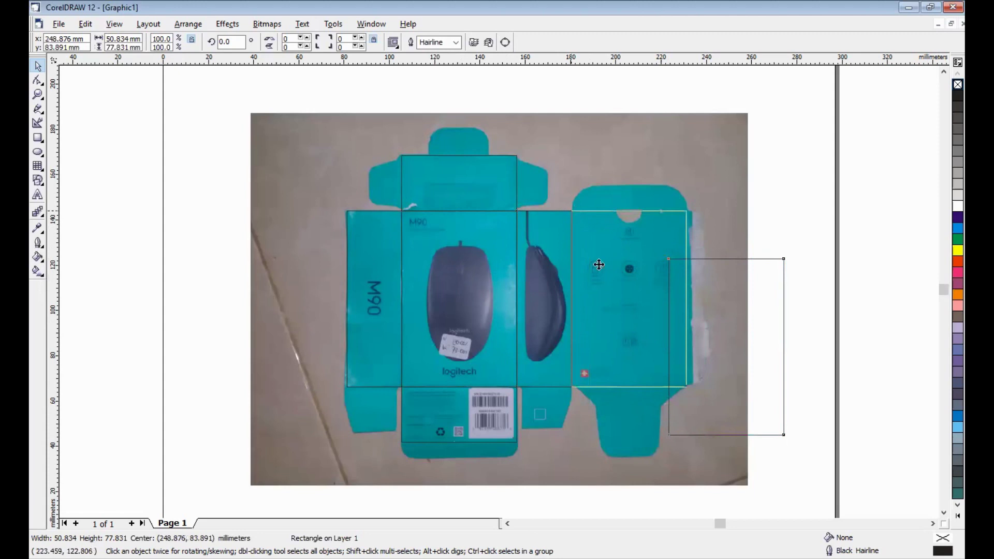
left_click_drag(599, 265, 599, 264)
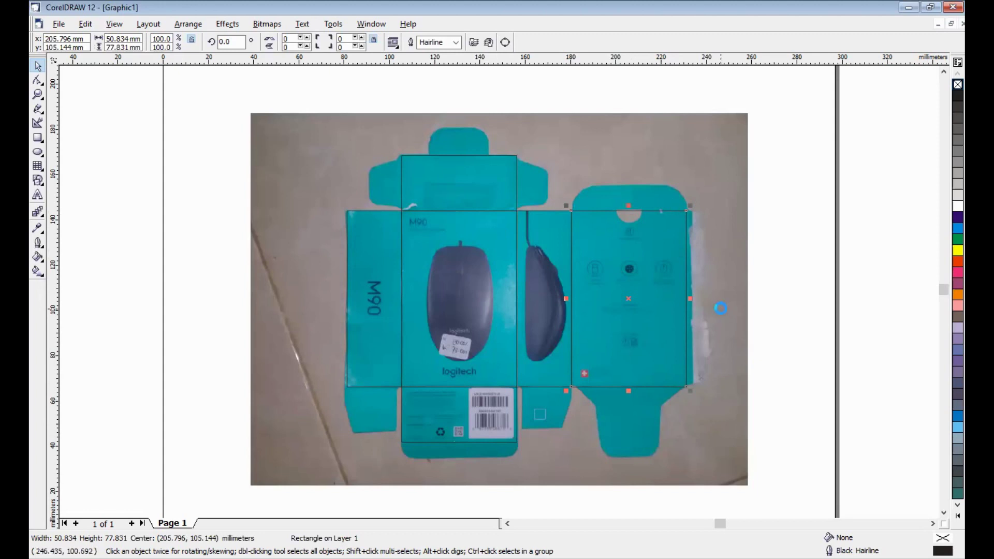
left_click_drag(628, 391, 628, 247)
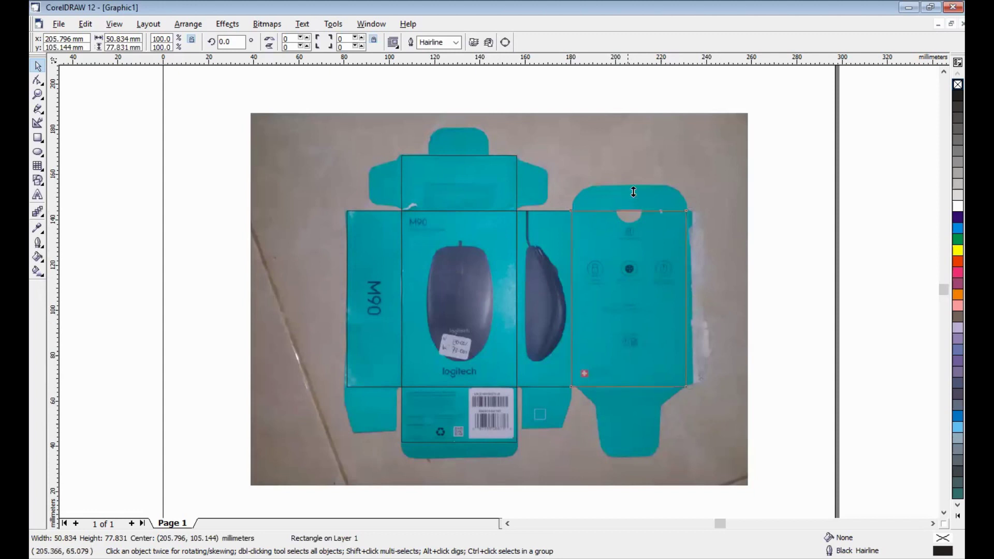
Add a top-flap rectangle above the back panel and a 27.0 × 30.4 mm bottom-tab rectangle
left_click_drag(633, 192, 635, 185)
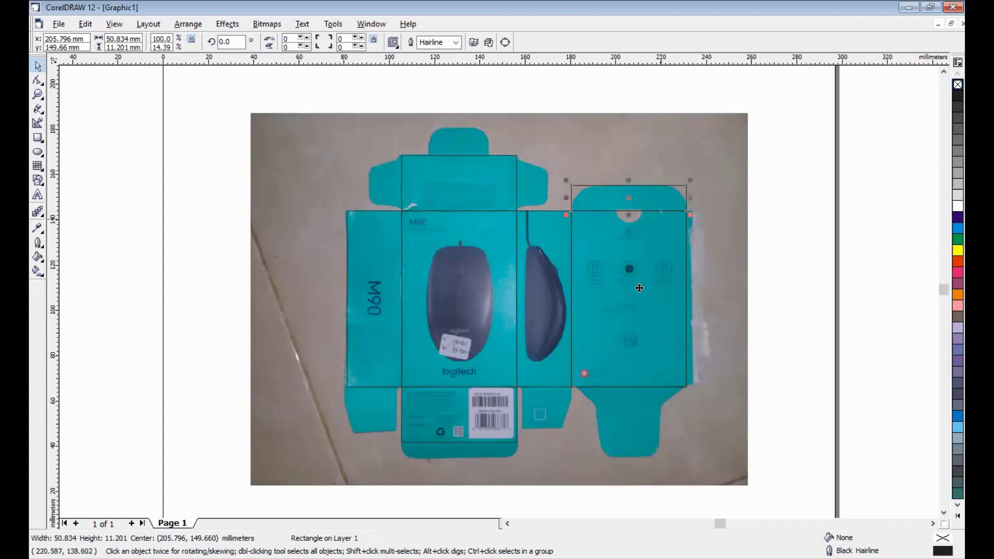
mouse_move(628, 196)
left_mouse_down()
mouse_move(656, 428)
mouse_move(589, 380)
left_mouse_up()
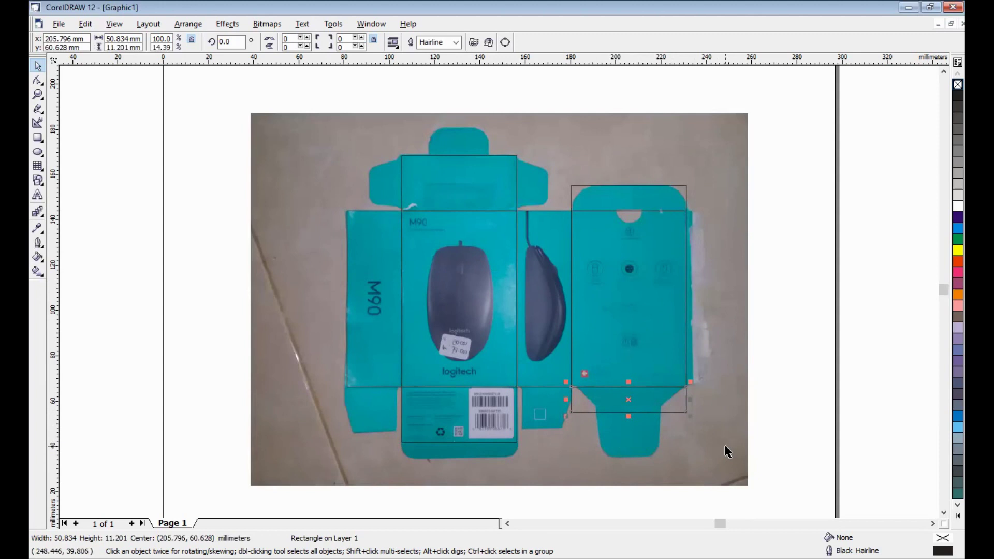
left_click_drag(629, 416, 635, 456)
left_click_drag(686, 420, 659, 421)
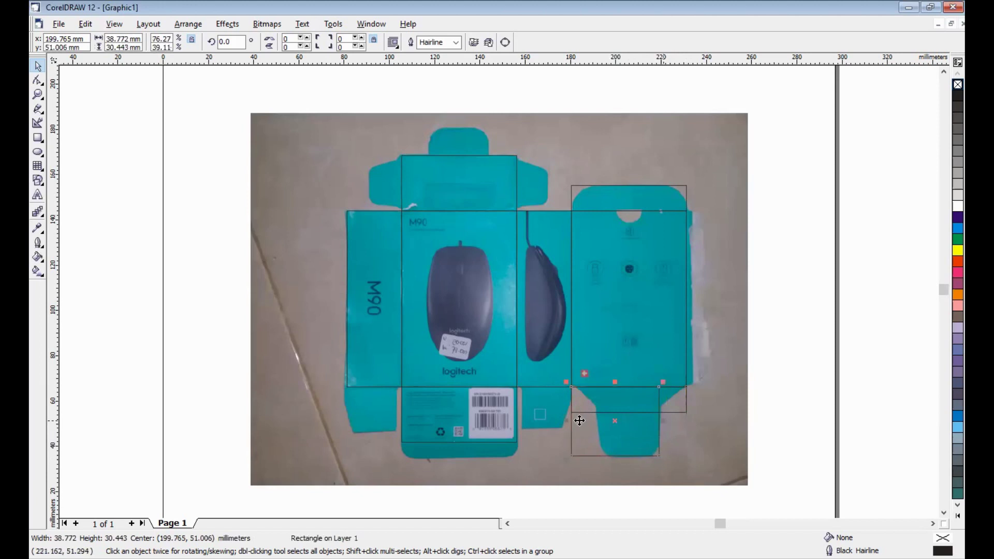
left_click_drag(569, 423, 598, 422)
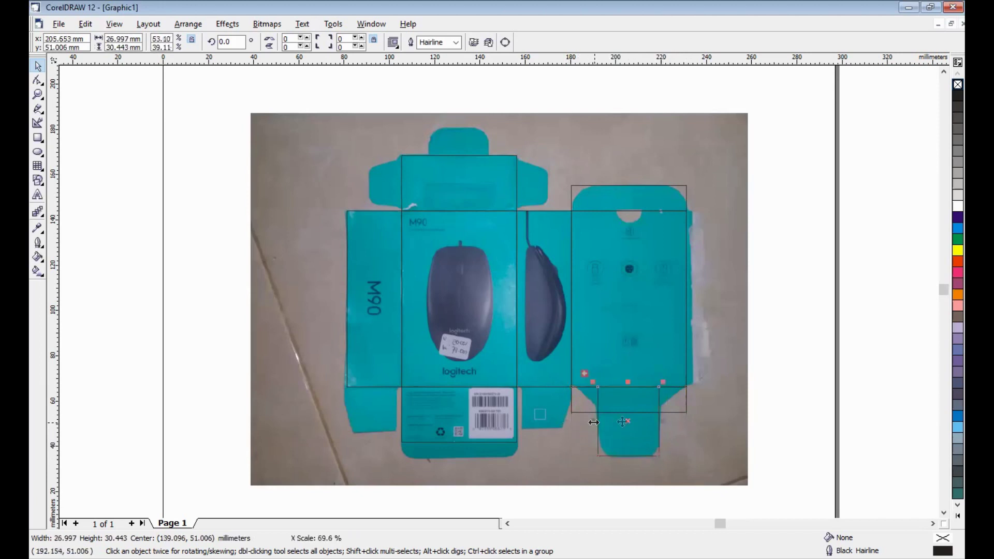
left_click(674, 413, "shift")
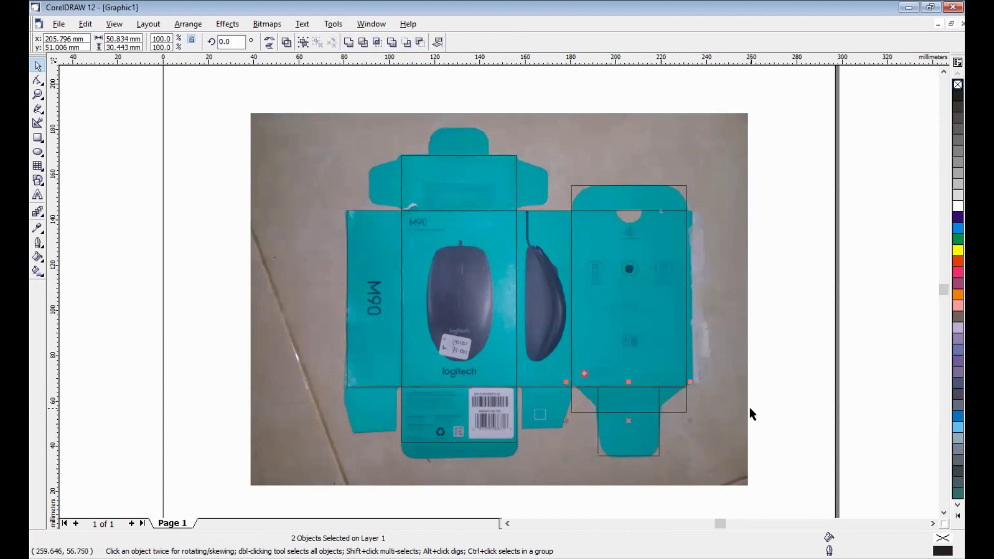
Centre the bottom tab horizontally under the back panel with Align and Distribute
key("ctrl+shift+a")
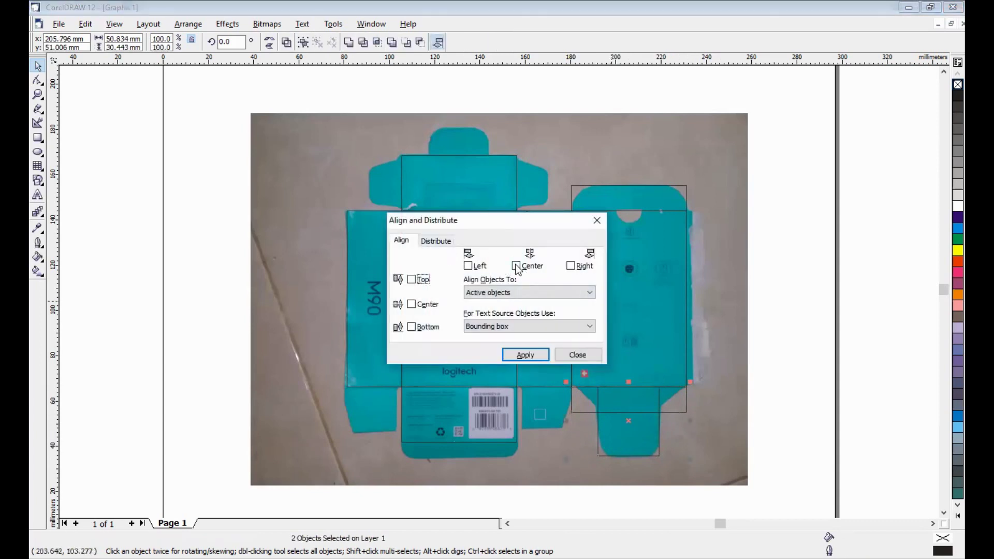
left_click(516, 265)
left_click(525, 355)
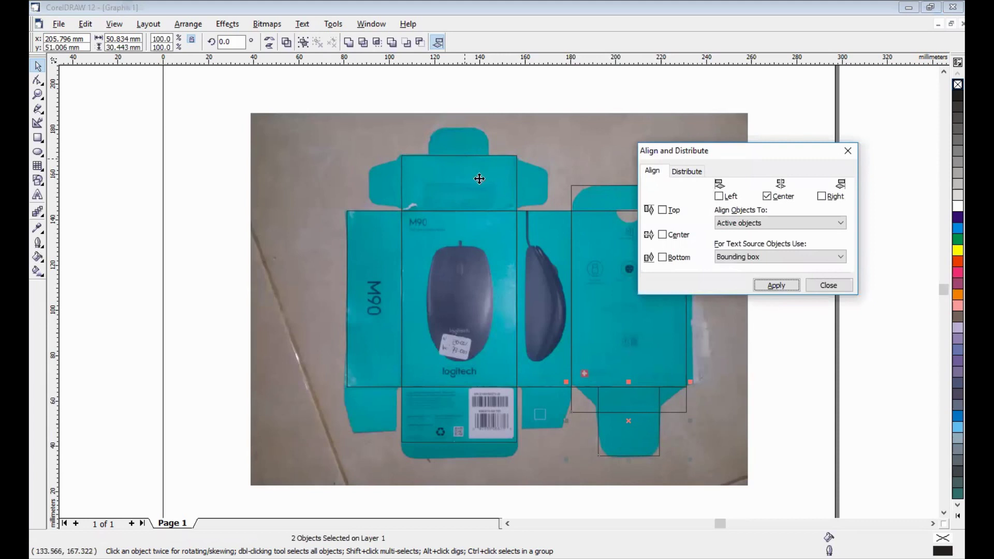
Outline the top tuck tab with a narrow rectangle centred over the front panel
left_click(480, 179)
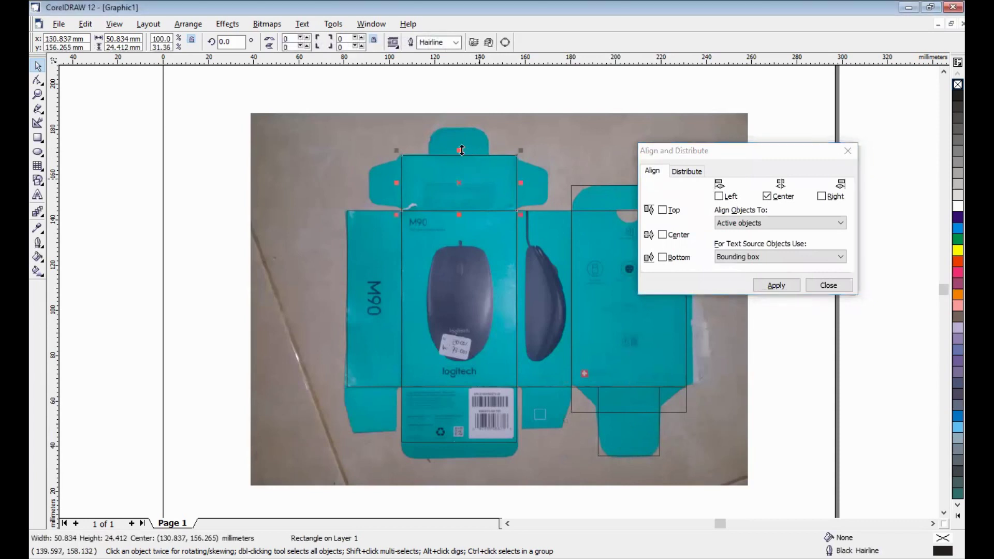
left_click_drag(461, 150, 462, 127)
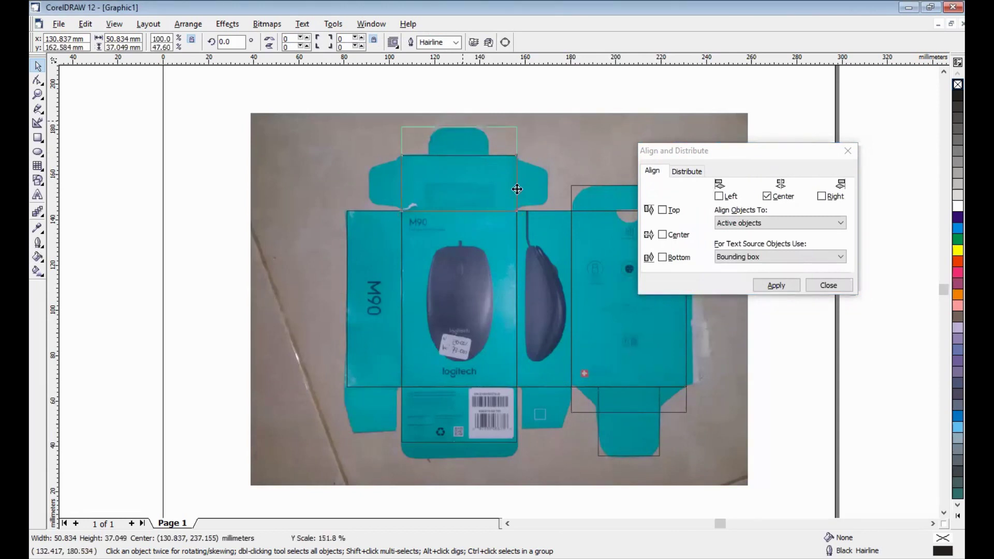
left_click_drag(517, 168, 488, 168)
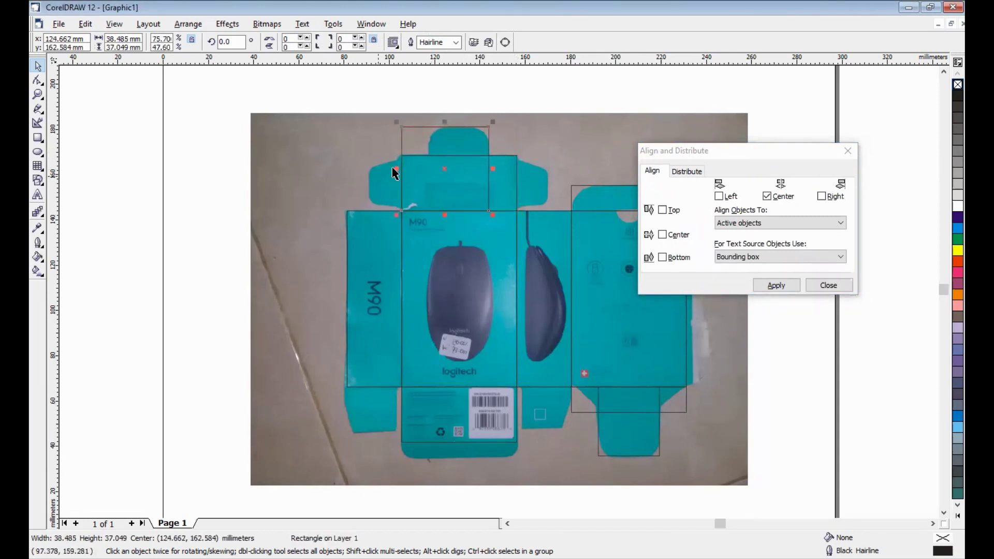
left_click_drag(397, 169, 427, 169)
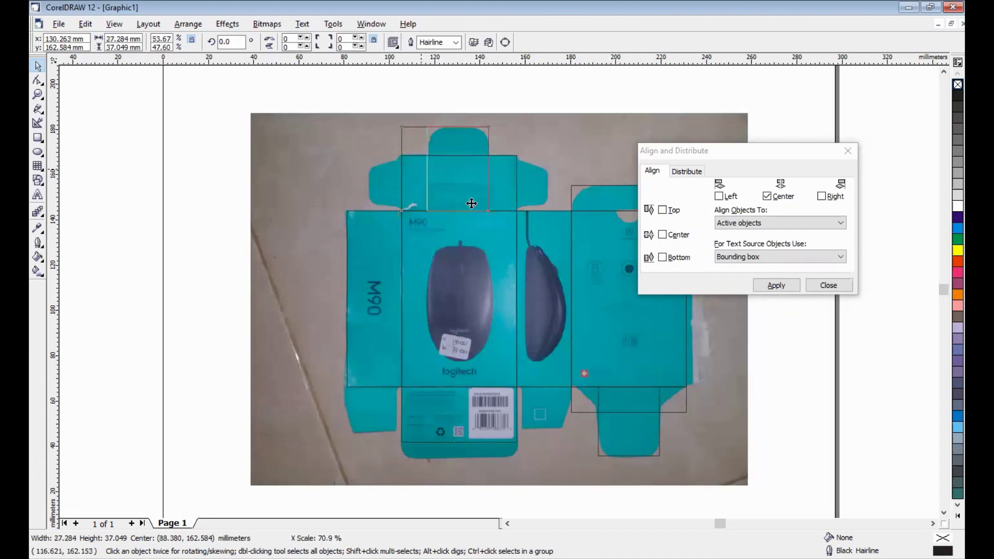
mouse_move(458, 212)
left_mouse_down()
mouse_move(458, 161)
mouse_move(500, 172)
left_mouse_up()
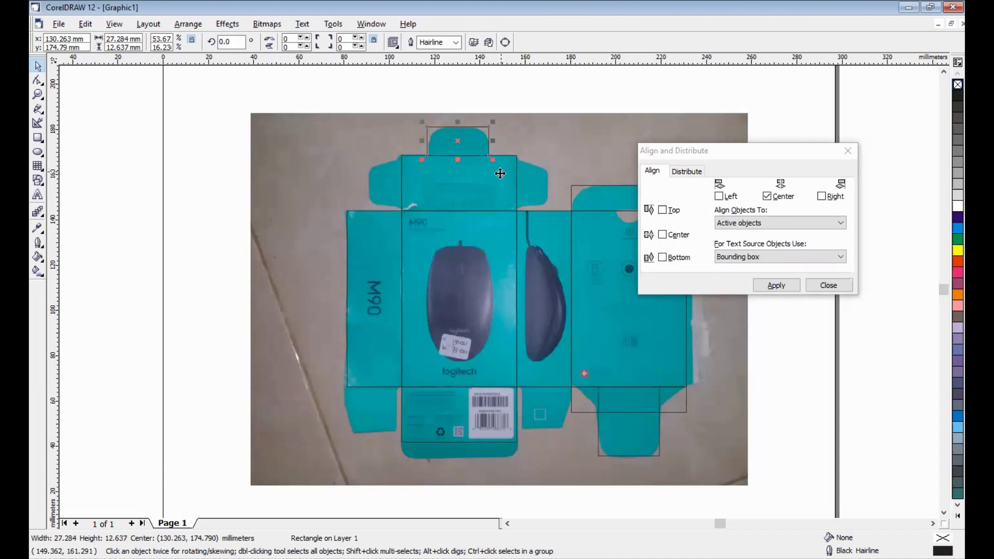
left_click(502, 171, "shift")
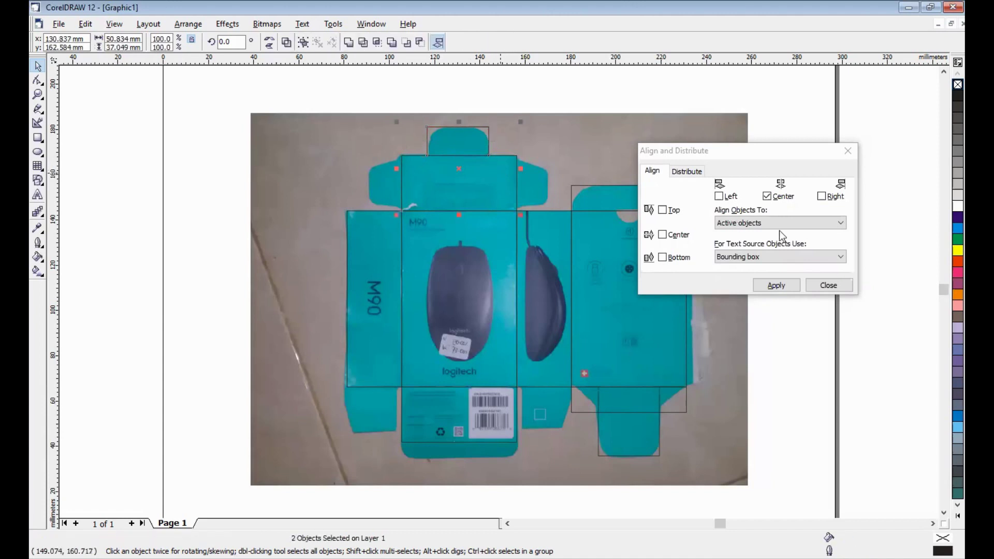
left_click(771, 284)
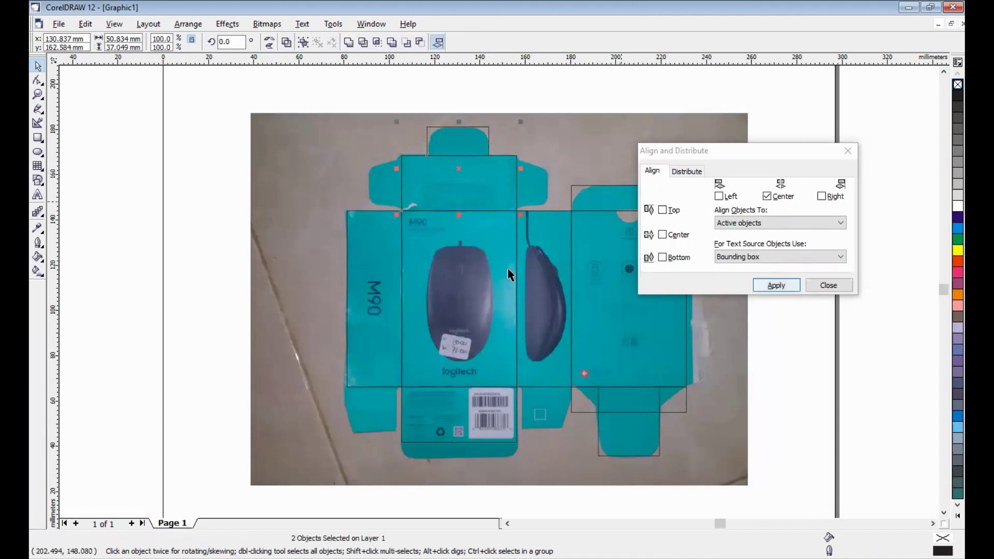
Add a thin bottom-strip rectangle and 14.36 × 24.4 mm rectangles over both top side flaps
left_click(506, 385)
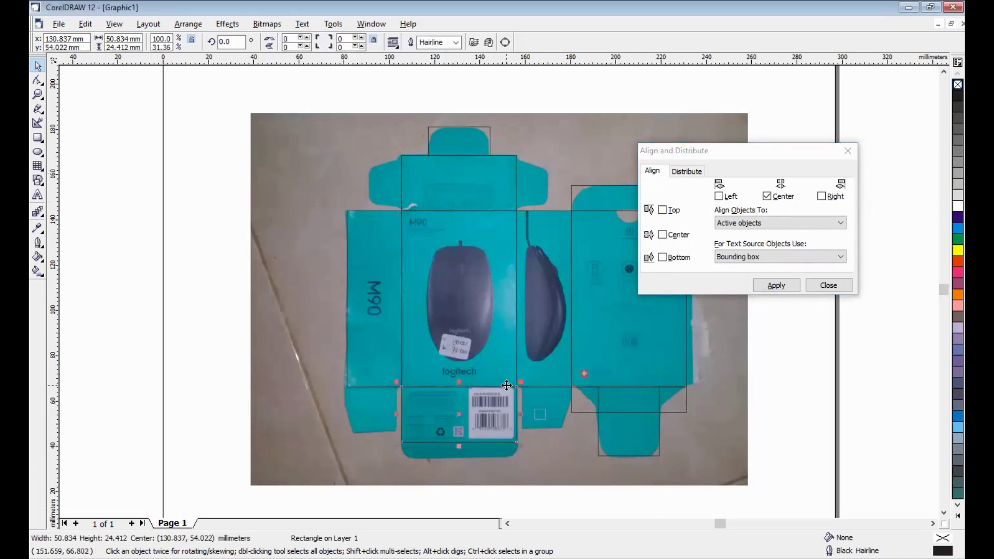
left_click_drag(458, 382, 460, 457)
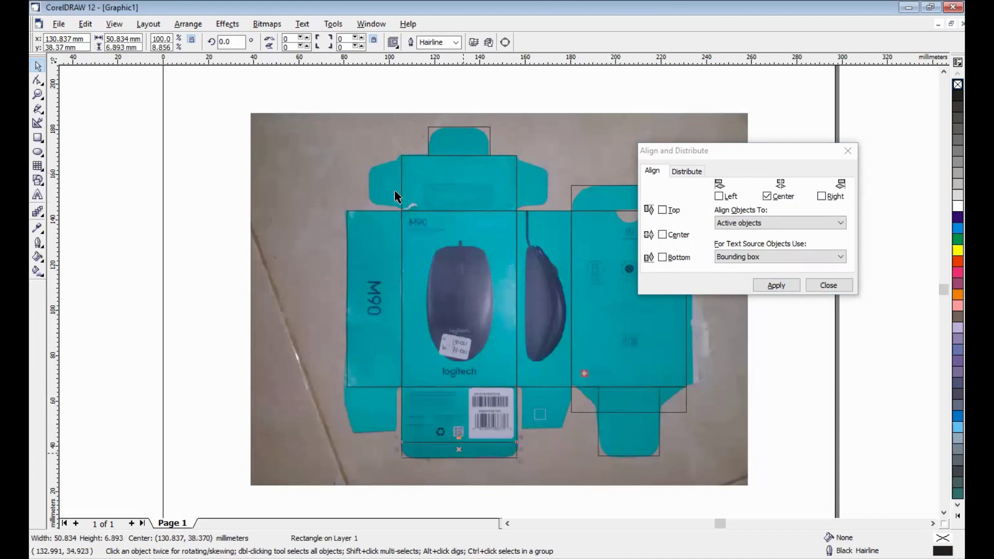
left_click(513, 193)
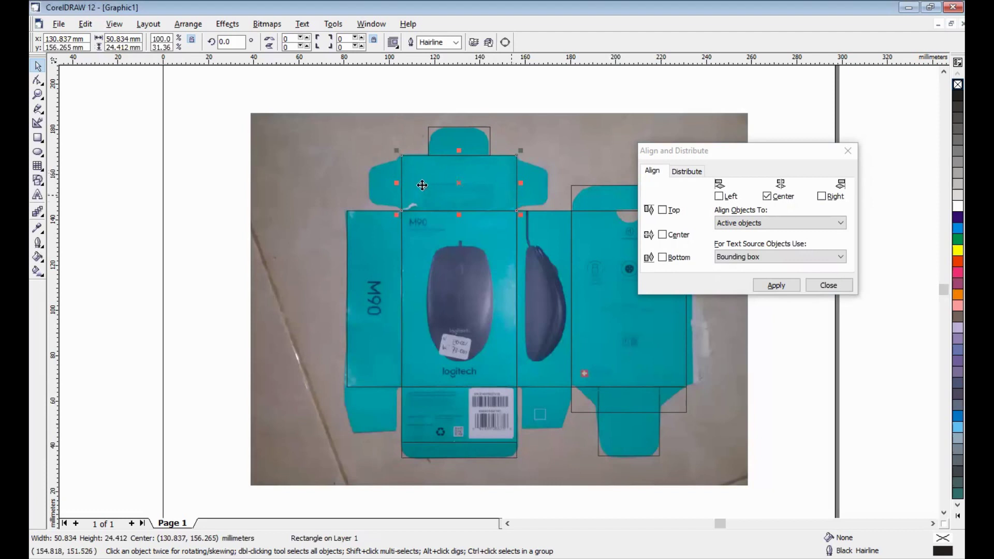
left_click_drag(548, 204, 549, 205)
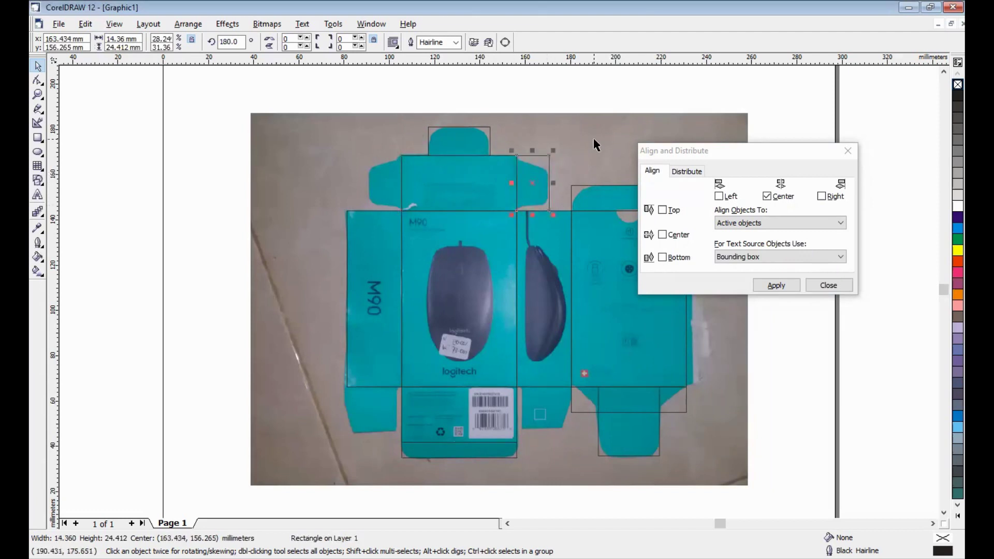
left_click_drag(548, 162, 382, 149)
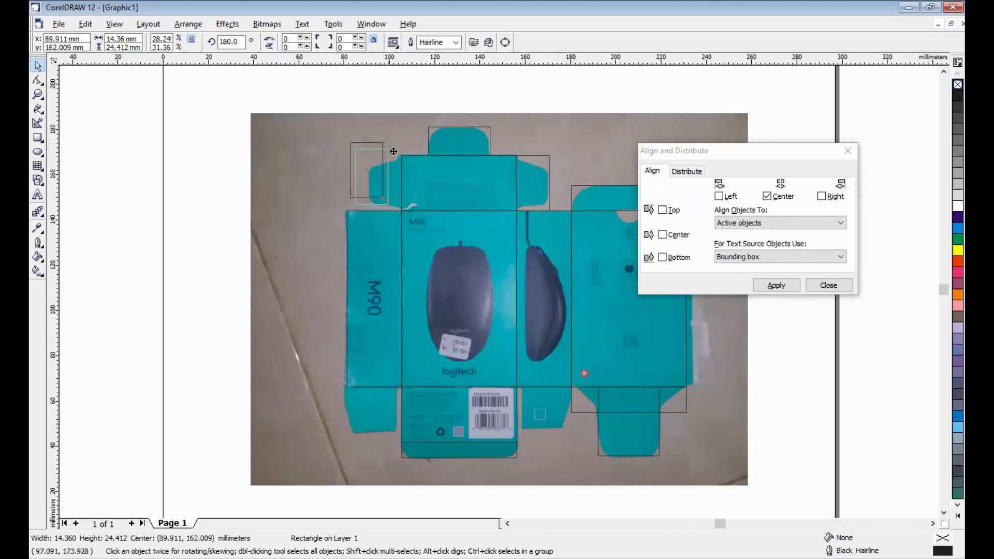
left_click_drag(354, 167, 355, 167)
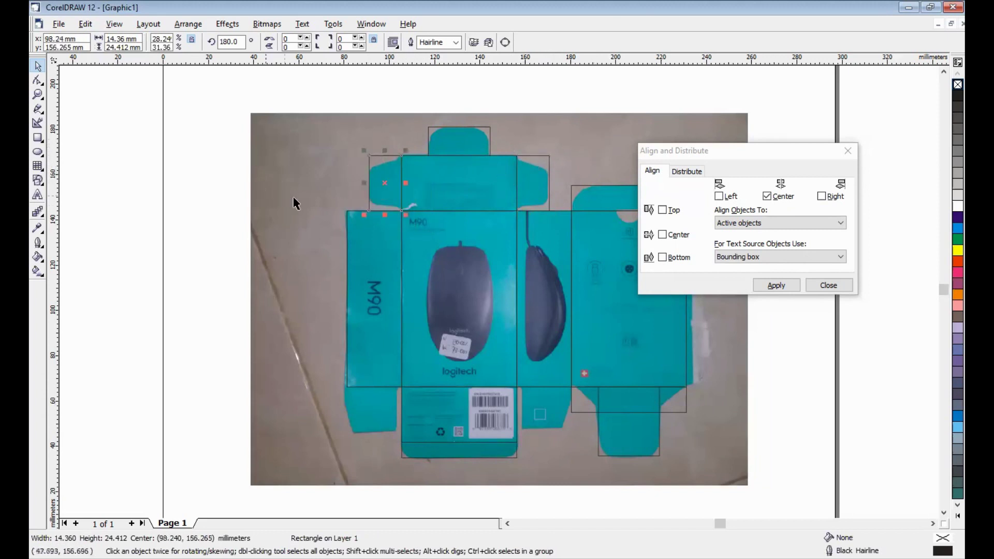
left_click(210, 209)
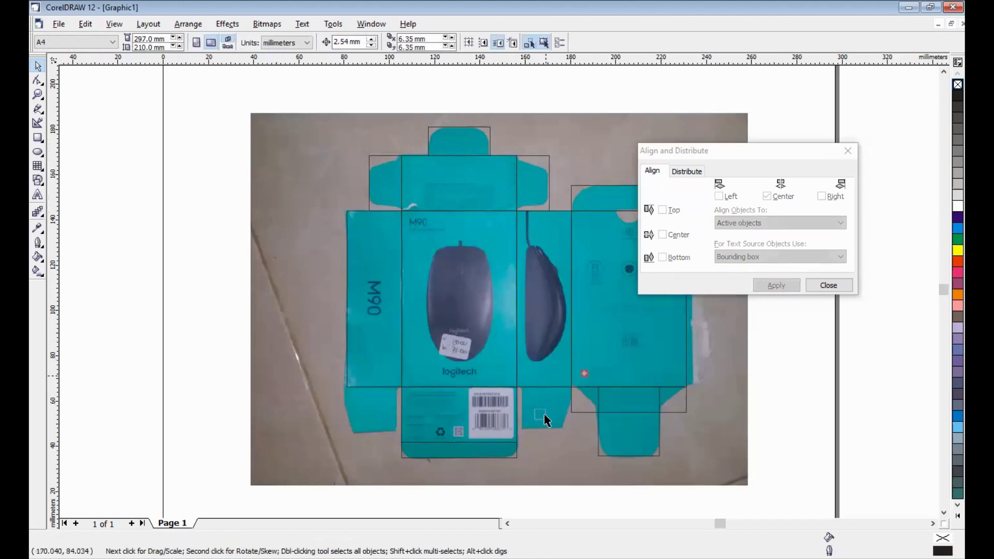
Add a 24.125 × 19.53 mm flap rectangle below the M90 side-view panel
left_click(381, 387)
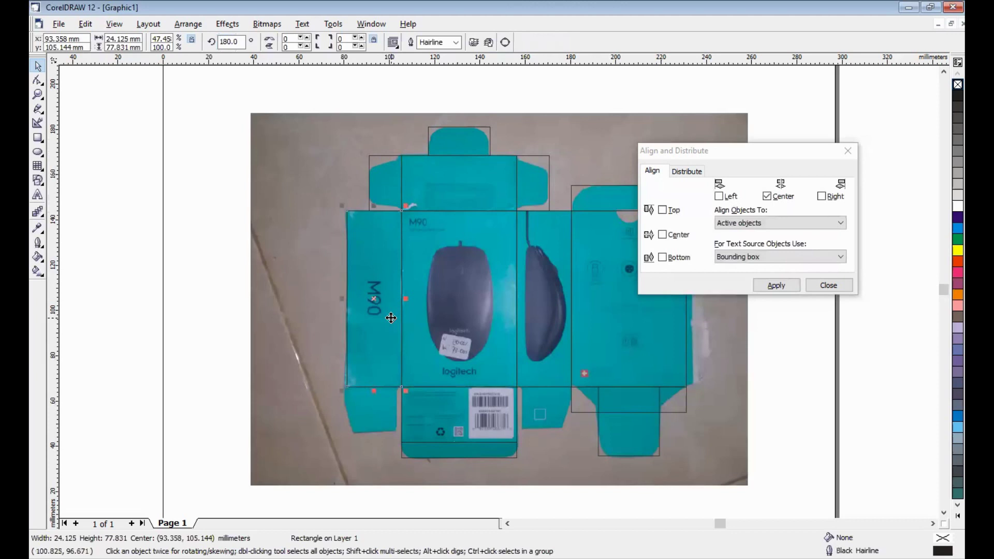
left_click_drag(374, 206, 372, 431)
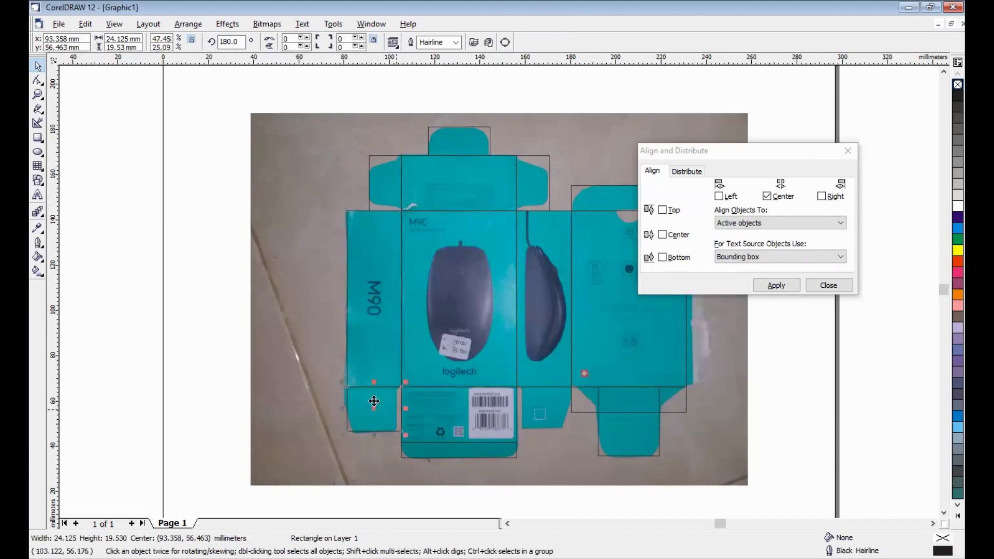
left_click_drag(553, 439, 554, 439)
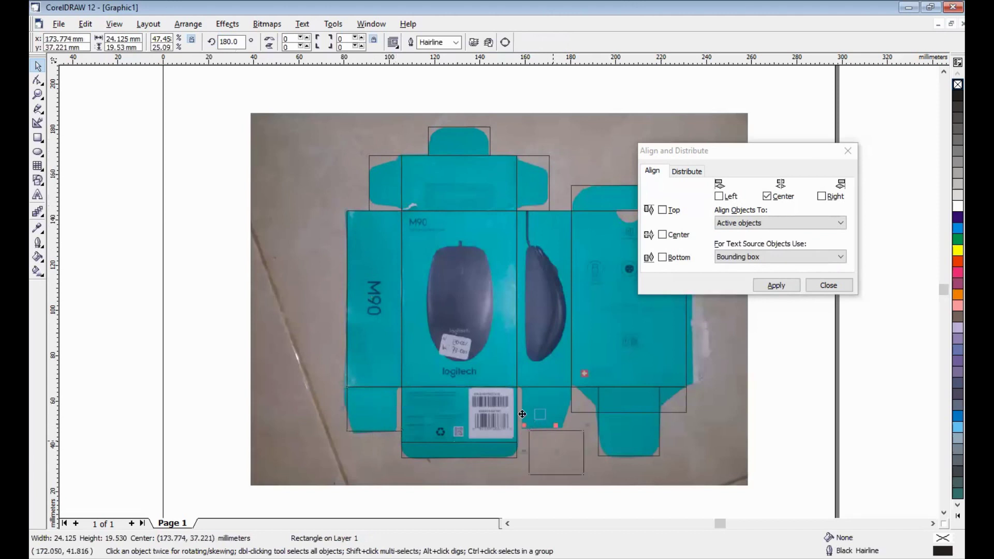
left_click_drag(515, 386, 515, 386)
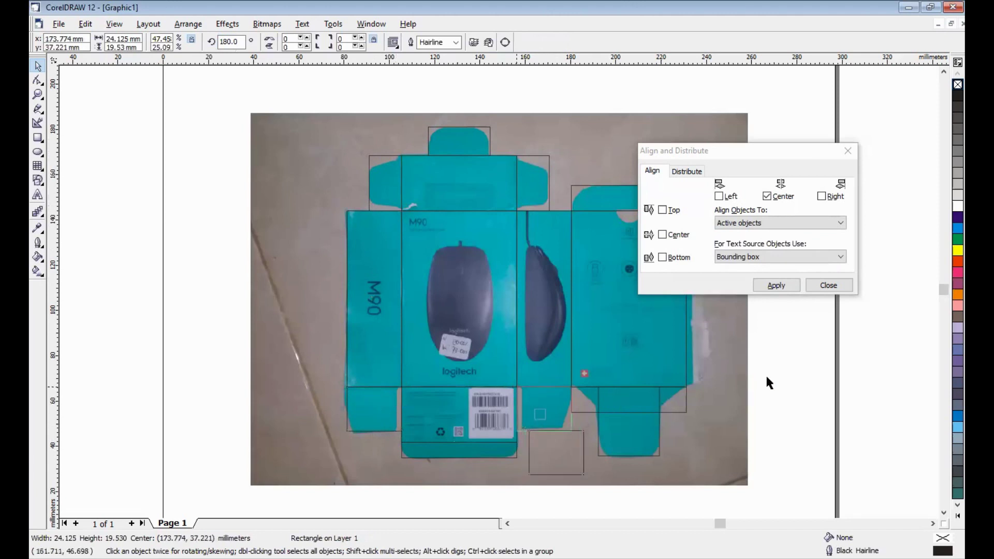
key("Escape")
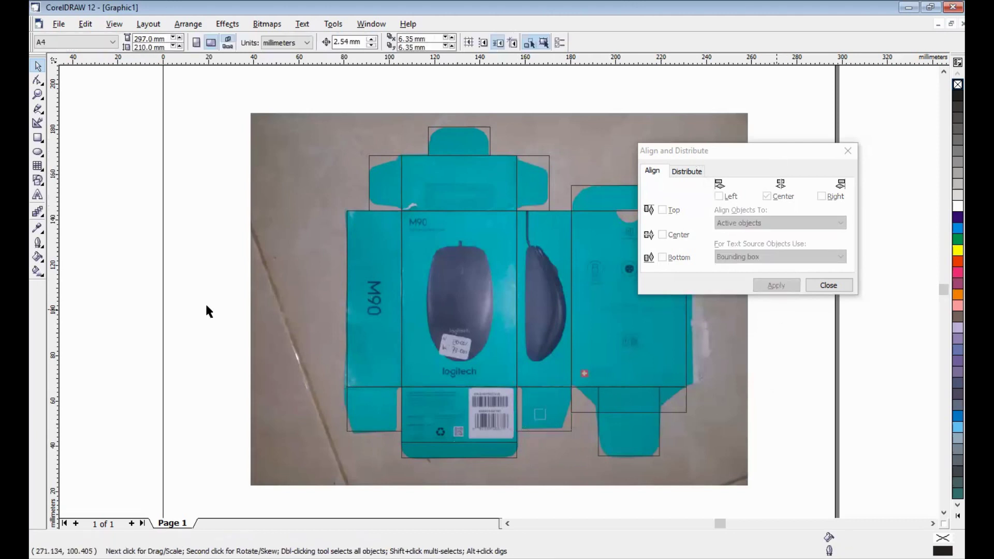
Set the nudge offset to 10 mm
left_click(357, 41)
key("ctrl+a")
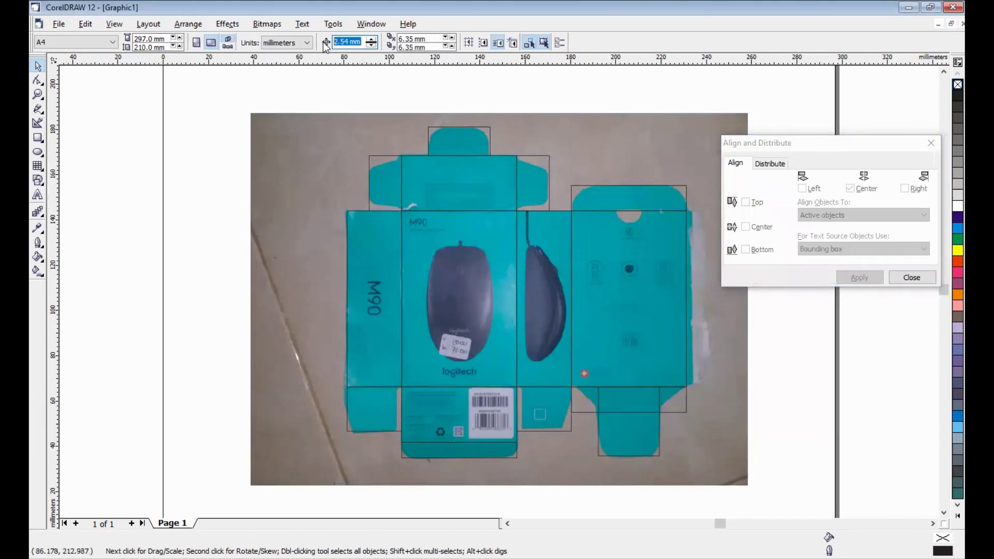
type("10")
key("Return")
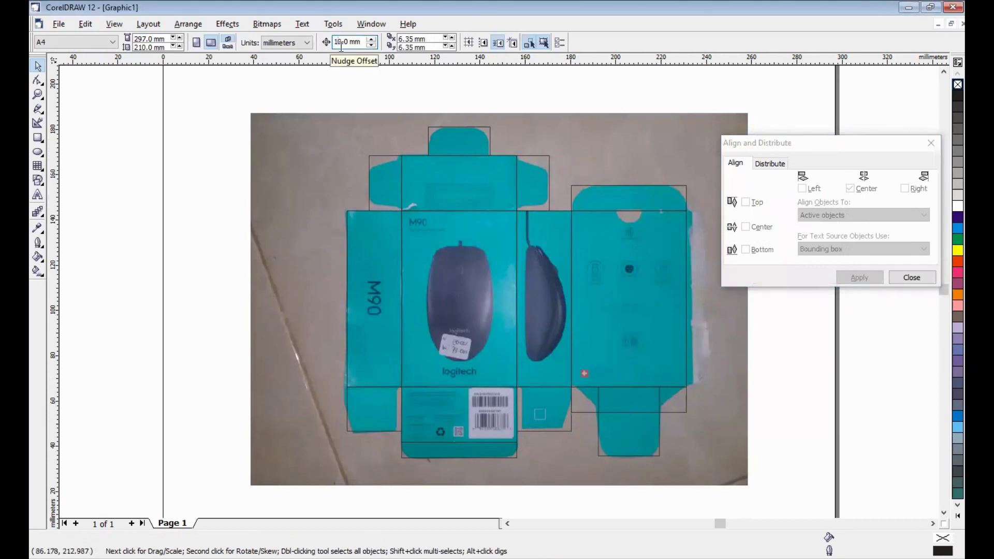
Select all 15 traced rectangles and nudge them left off the photo
left_click_drag(254, 98, 740, 491)
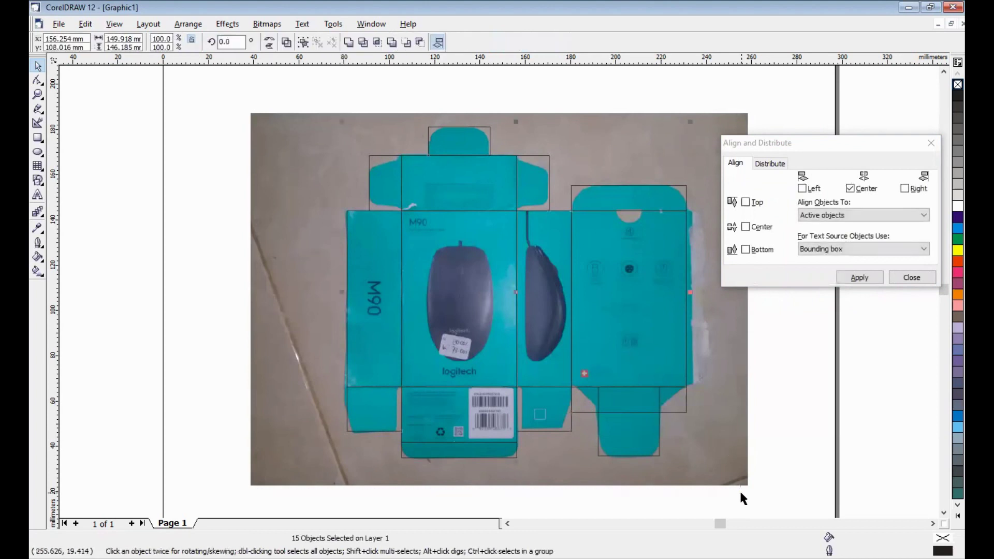
key("Left")
key("Left")
key("Left")
key("Left")
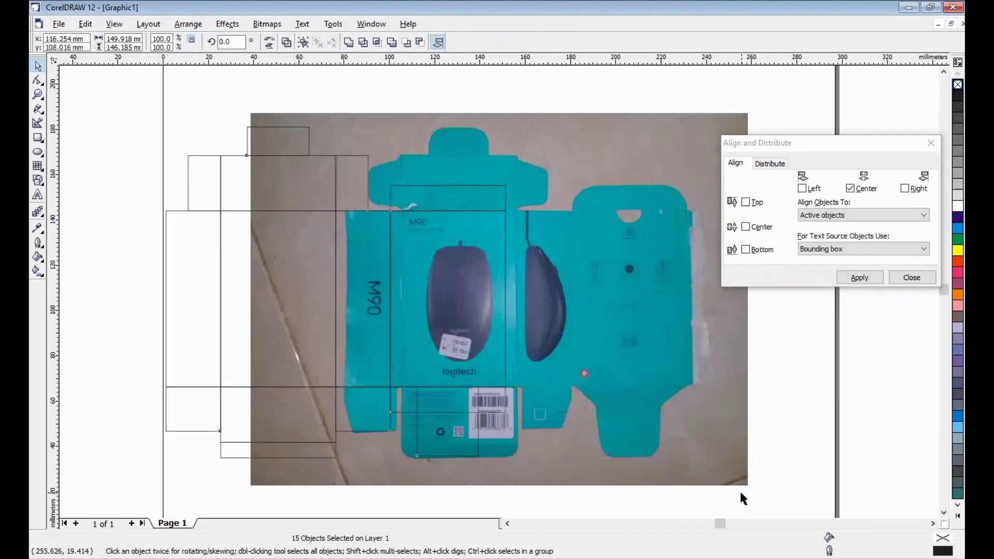
key("Left")
key("Left")
key("Left")
key("Left")
key("Left")
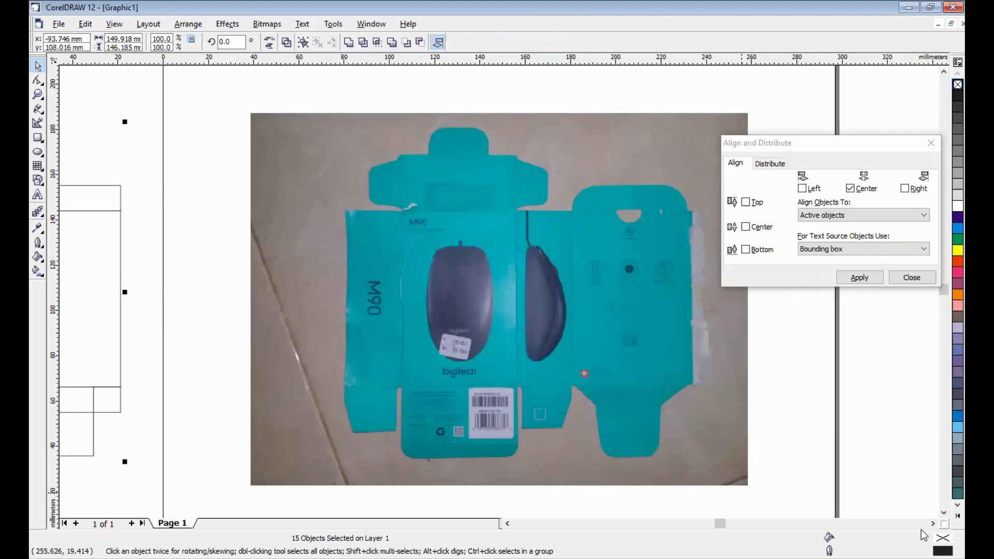
left_click(507, 523)
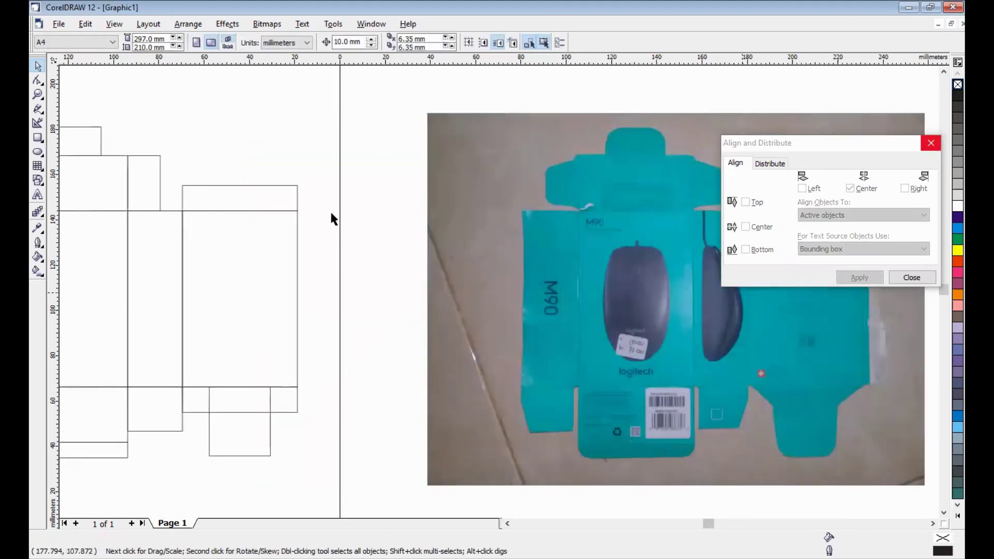
Stretch the top tuck tab to 24.843 mm tall and round its corners to 36
left_click(508, 524)
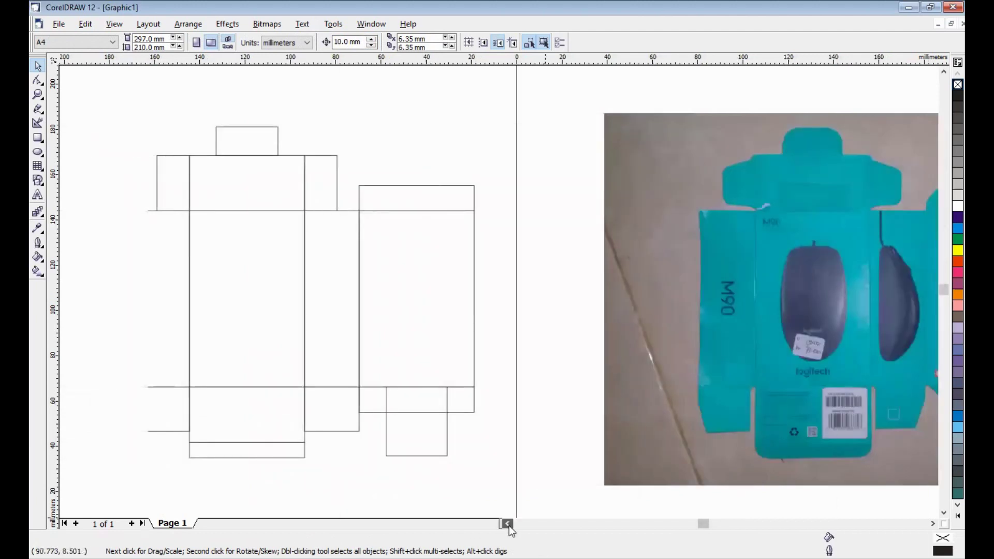
left_click(245, 143)
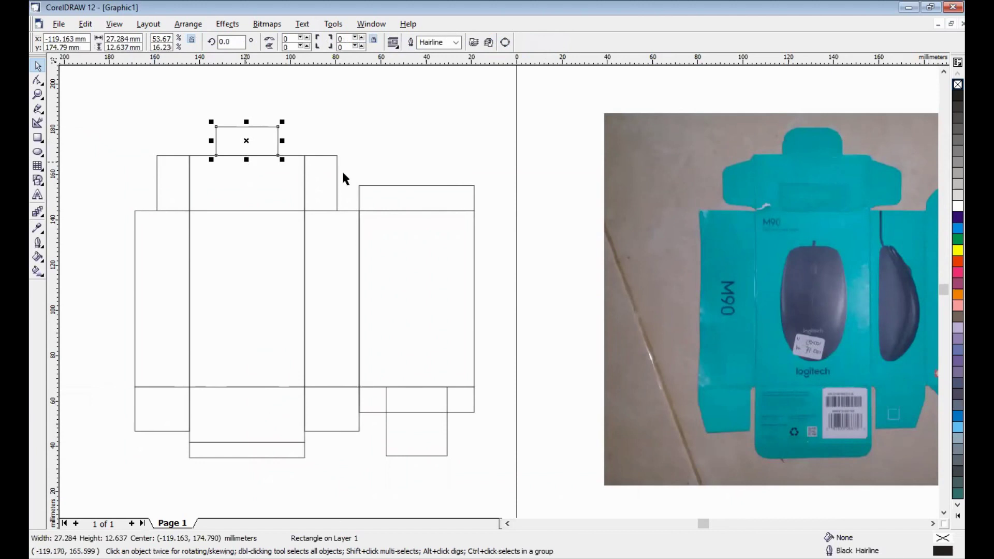
left_click_drag(246, 160, 247, 171)
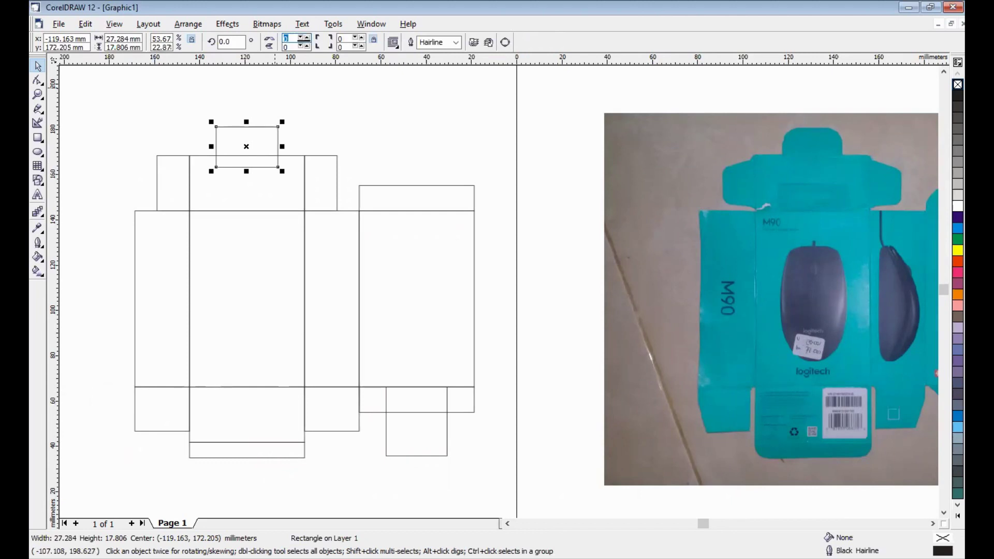
type("27")
key("Return")
left_click_drag(246, 170, 248, 183)
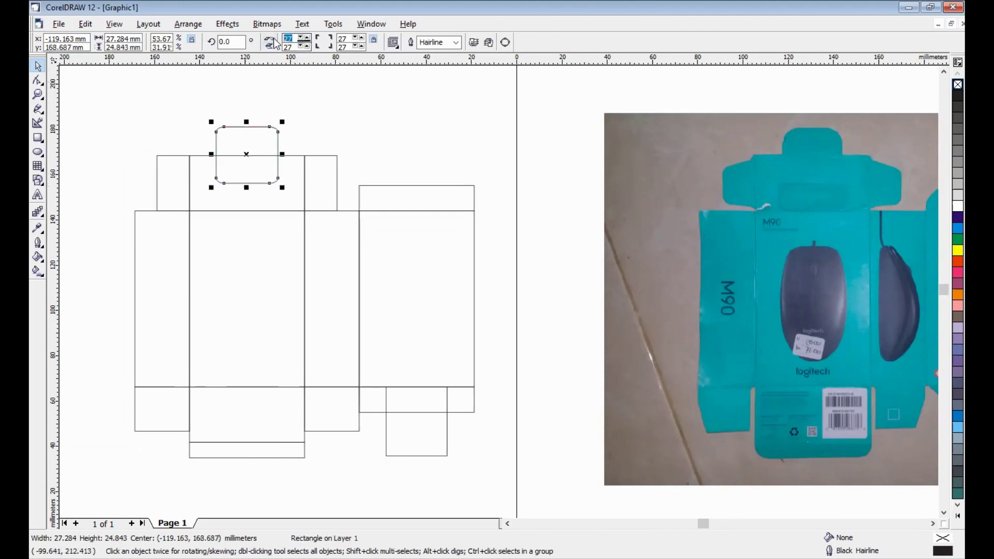
type("36")
key("Return")
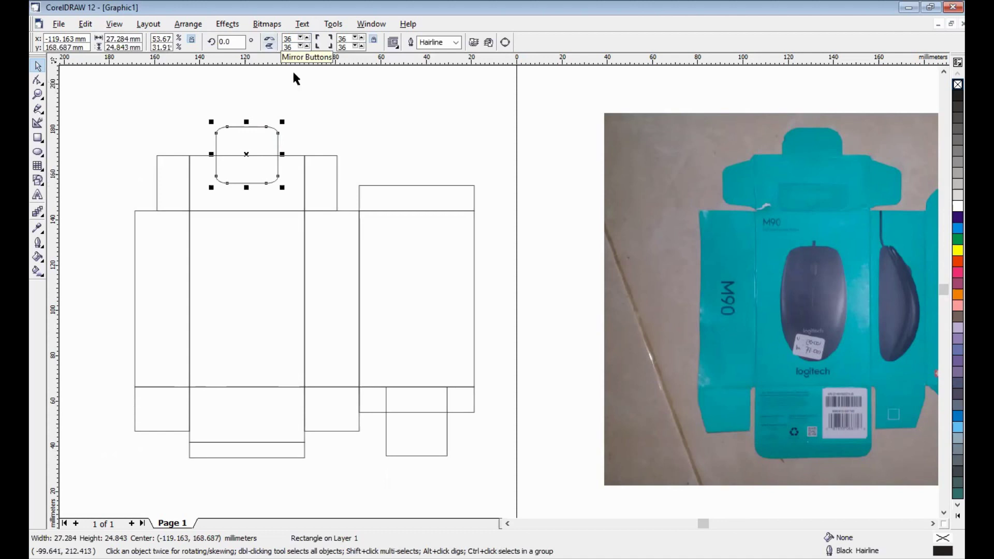
left_click(419, 142)
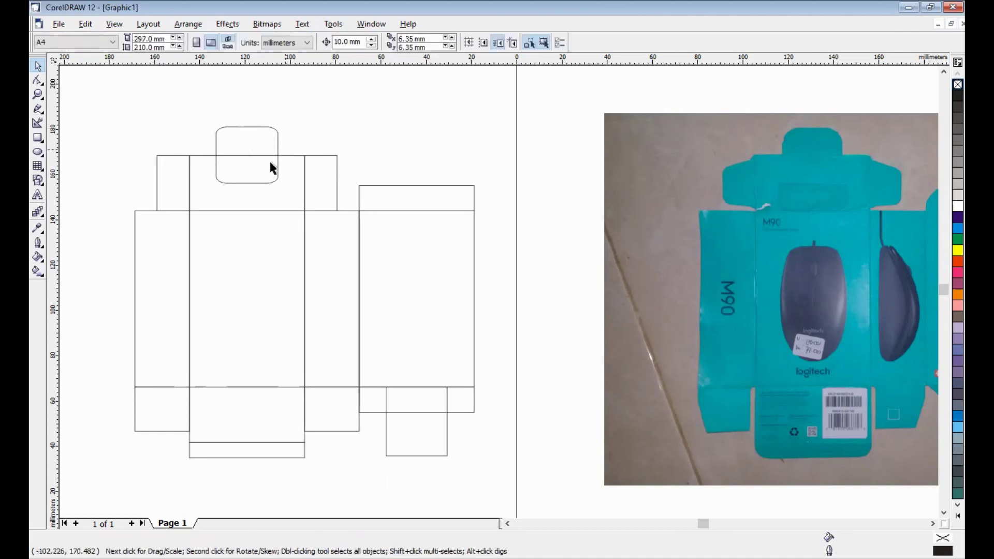
left_click(259, 196)
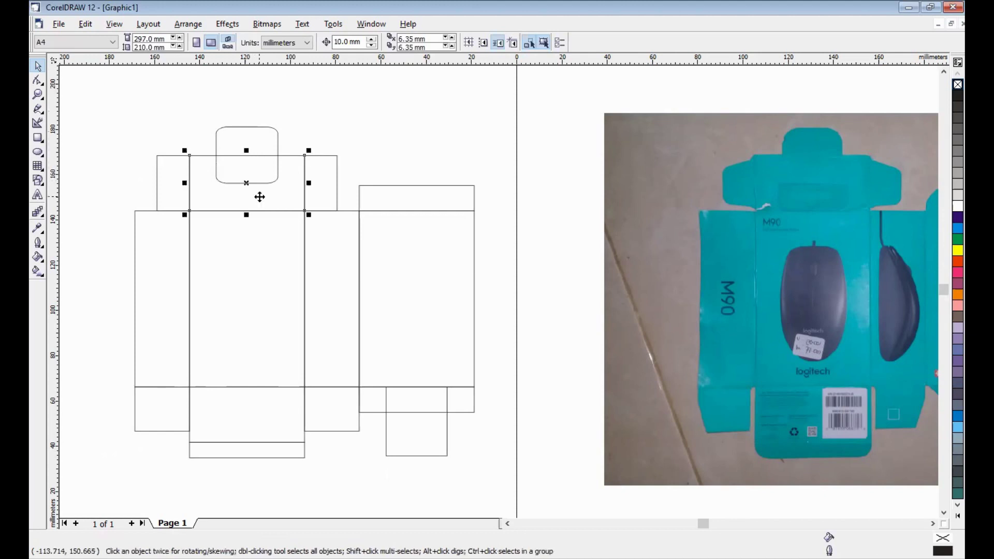
Trim the rounded tuck tab with the top panel, keeping the originals
left_click(188, 24)
mouse_move(197, 203)
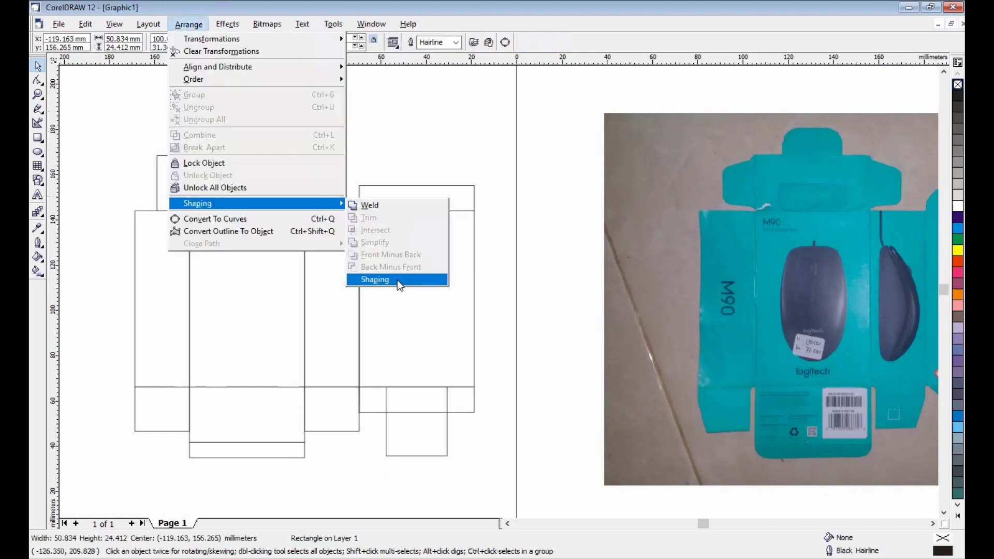
key("Return")
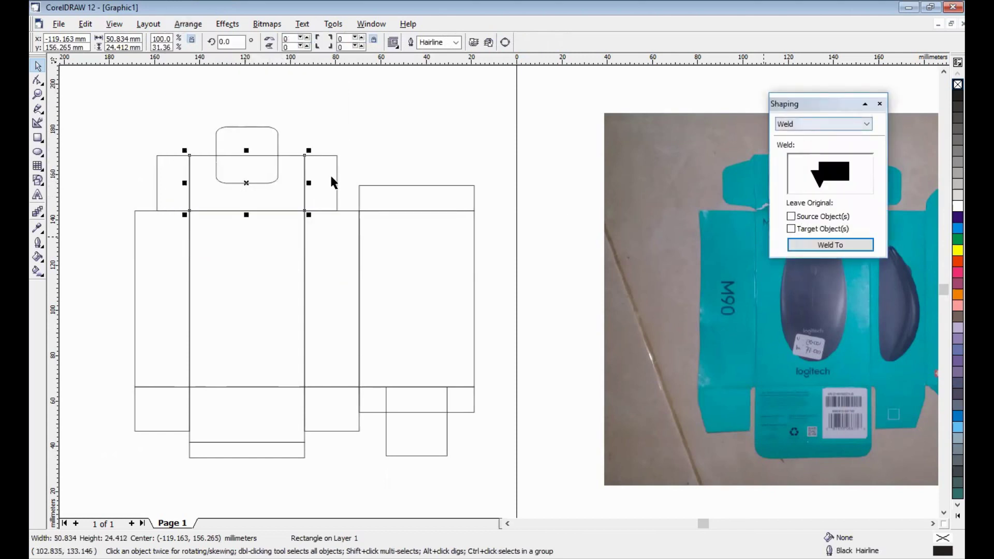
left_click(823, 123)
left_click(808, 143)
left_click(811, 244)
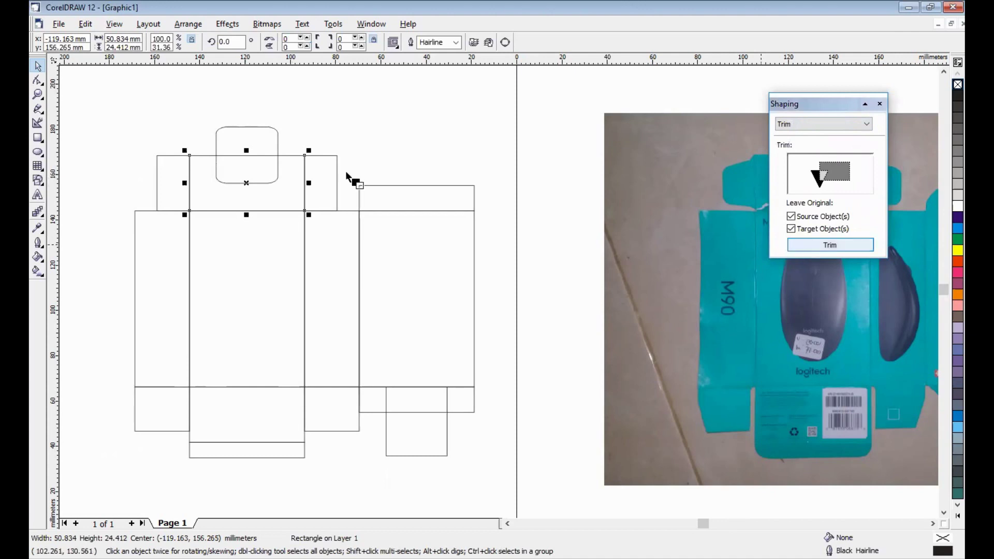
left_click(257, 174)
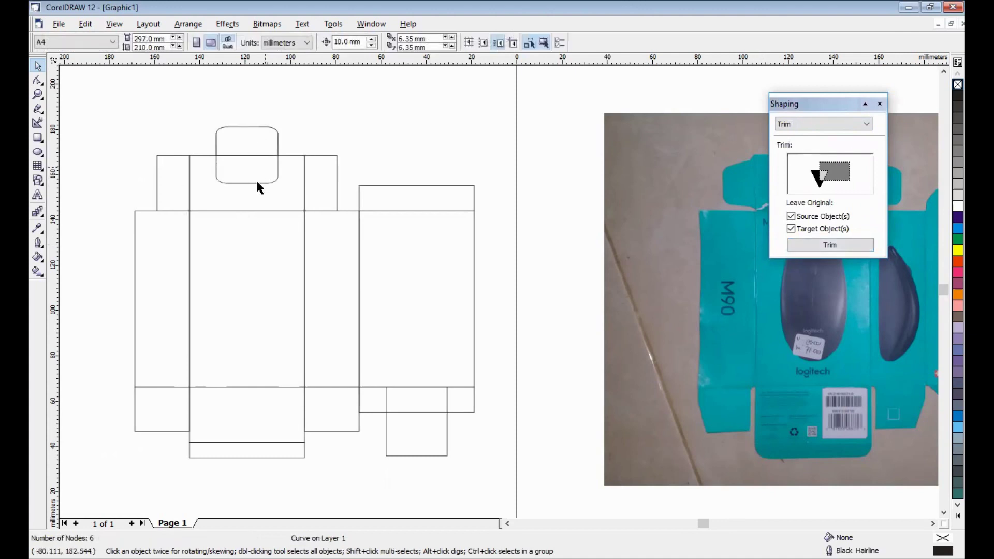
left_click(389, 153)
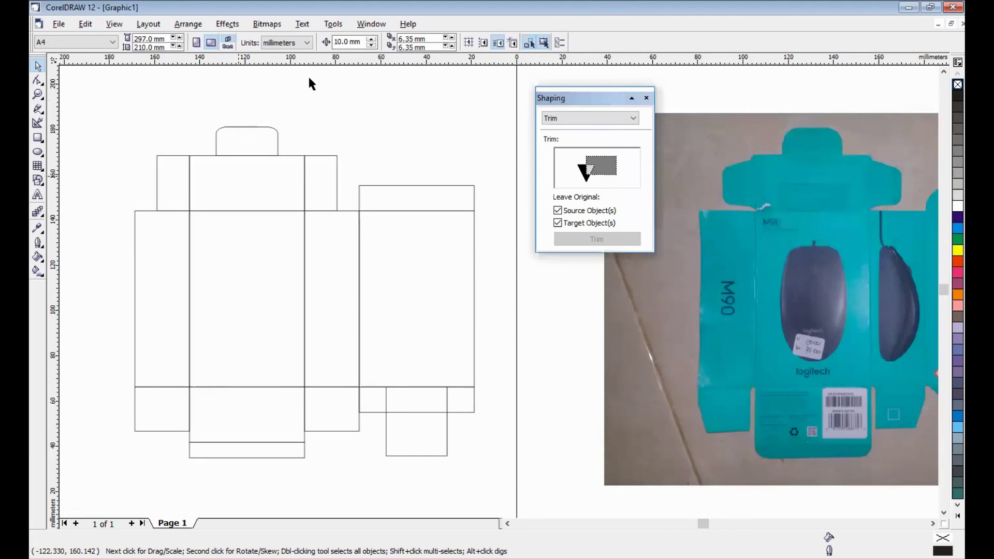
left_click_drag(308, 78, 176, 218)
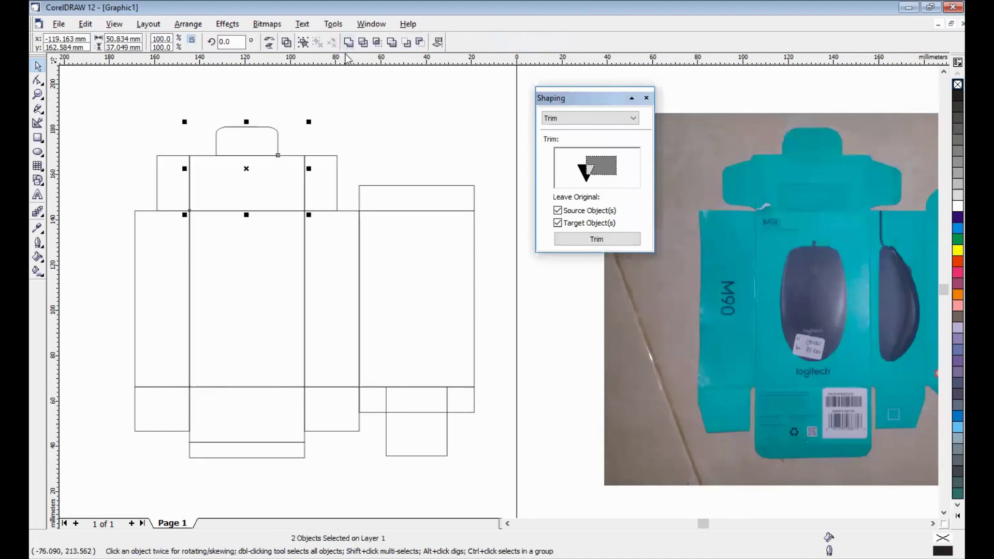
Trim the rounded tab into the top panel and convert the right top flap to curves
left_click(356, 176)
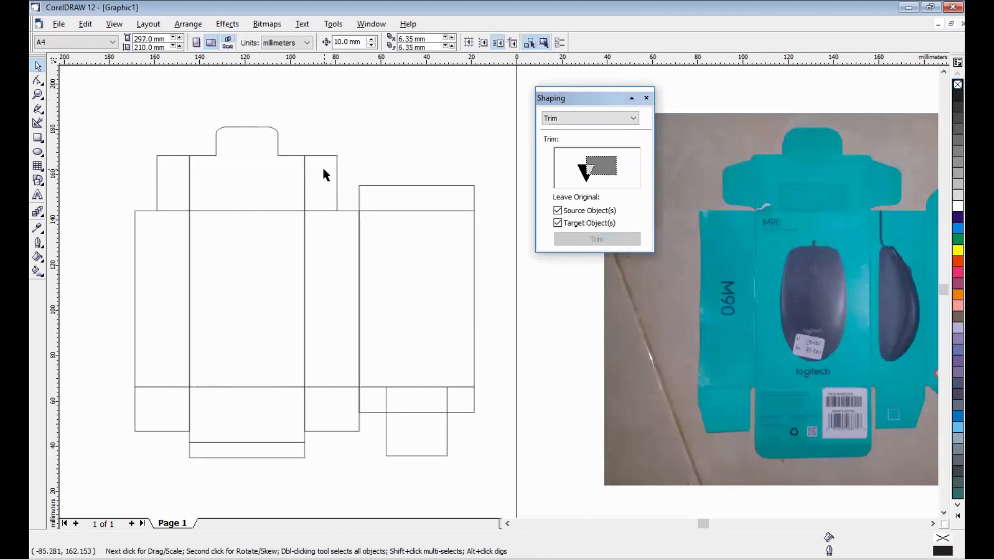
left_click(323, 169)
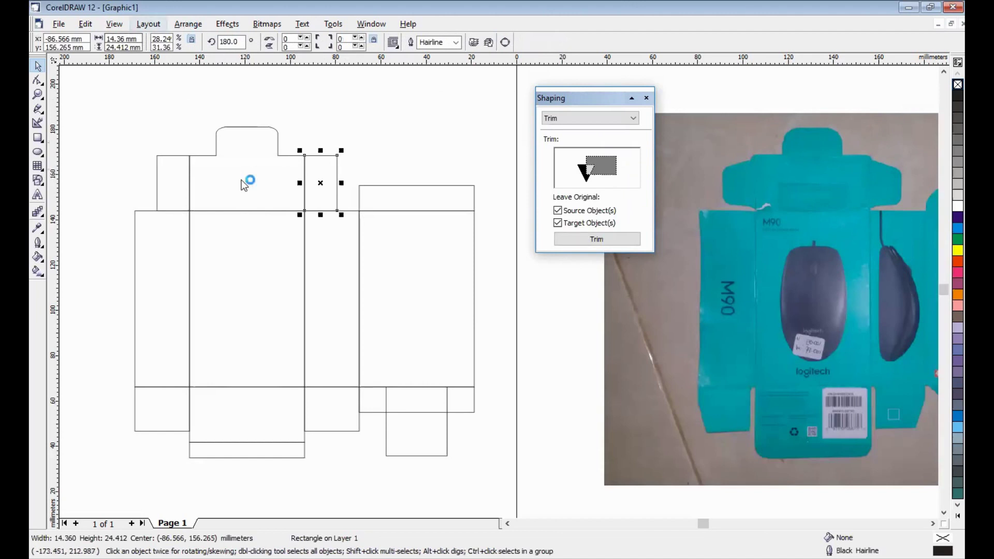
key("ctrl+q")
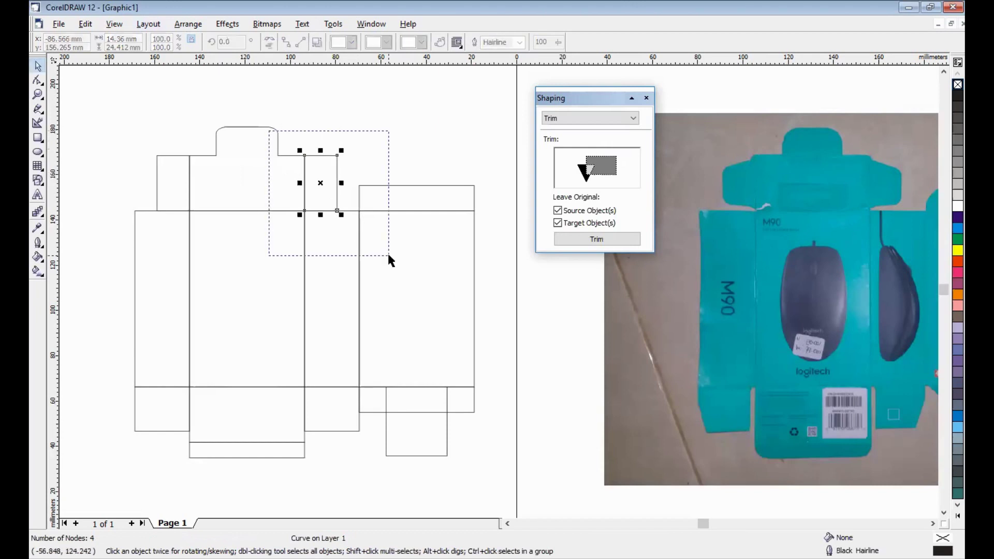
scroll(388, 251, "up", 3)
left_click(461, 105)
Set the nudge offset to 0.5 mm and reselect the flap curve for node editing
left_click(364, 43)
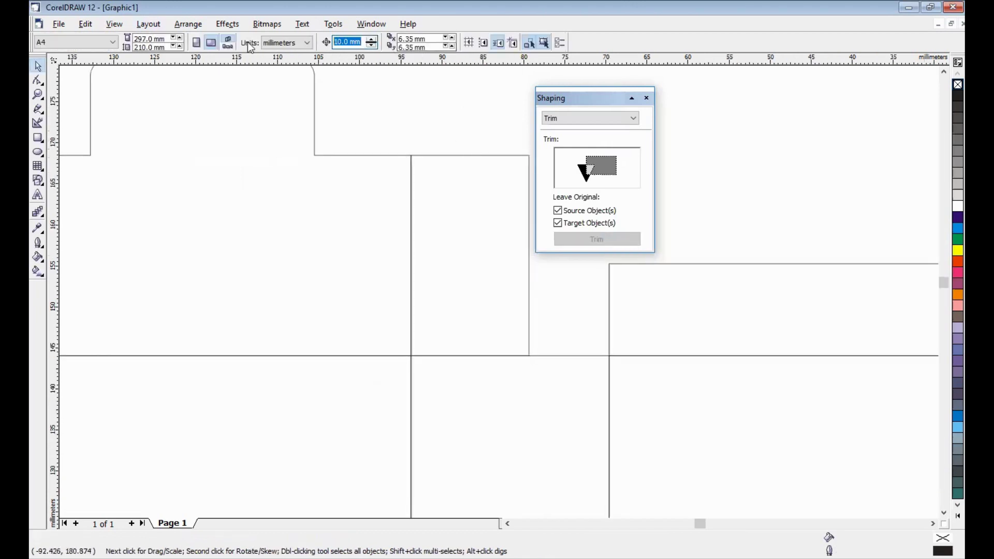
type("0.5")
key("Return")
left_click(448, 184)
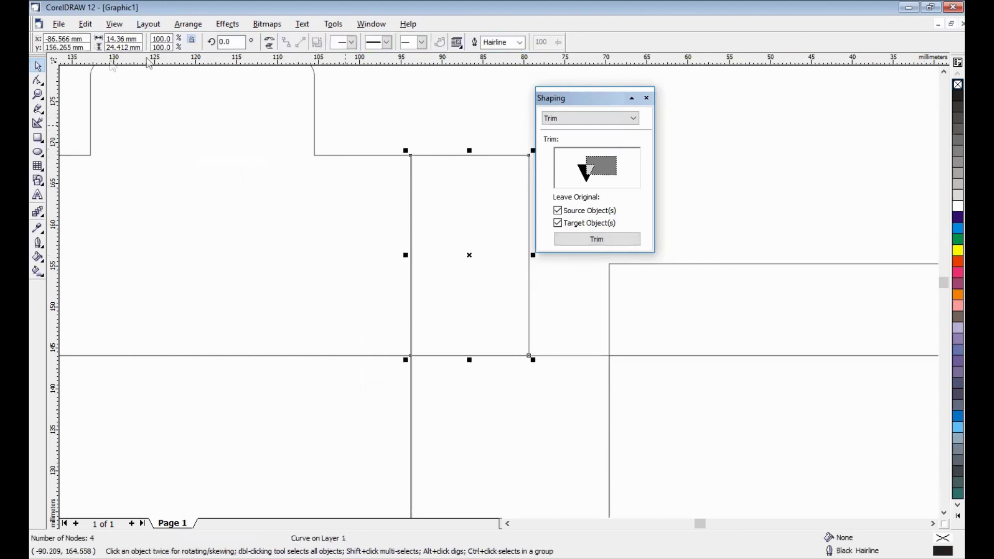
left_click(38, 80)
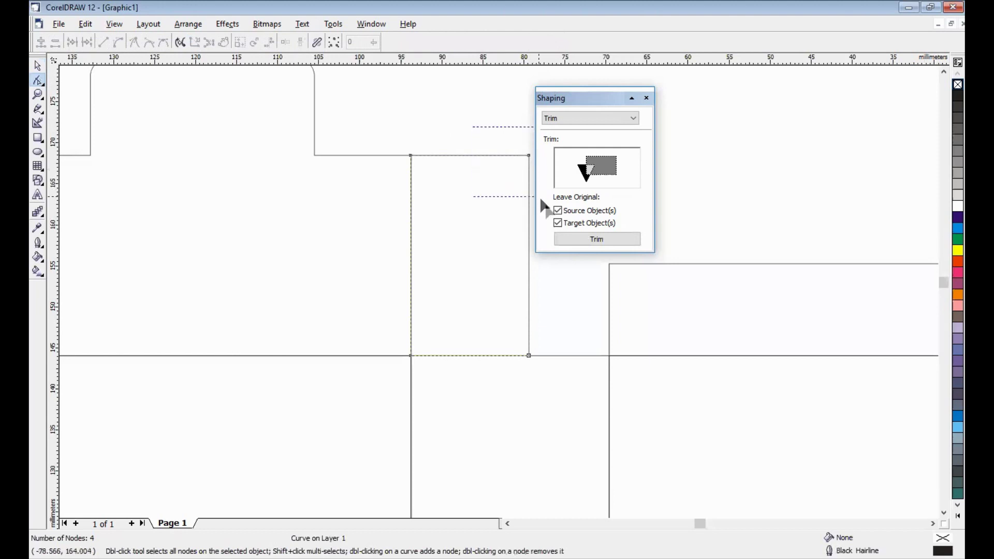
Taper the flap by nudging its top-right node down and bottom-right node up two steps each
left_click_drag(541, 200, 547, 206)
key("Down")
key("Down")
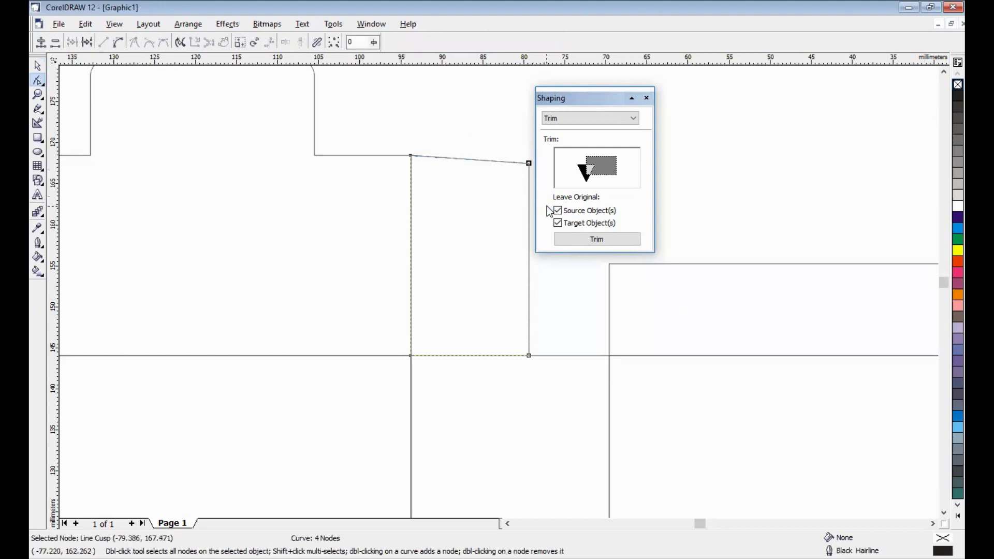
key("Down")
key("Down")
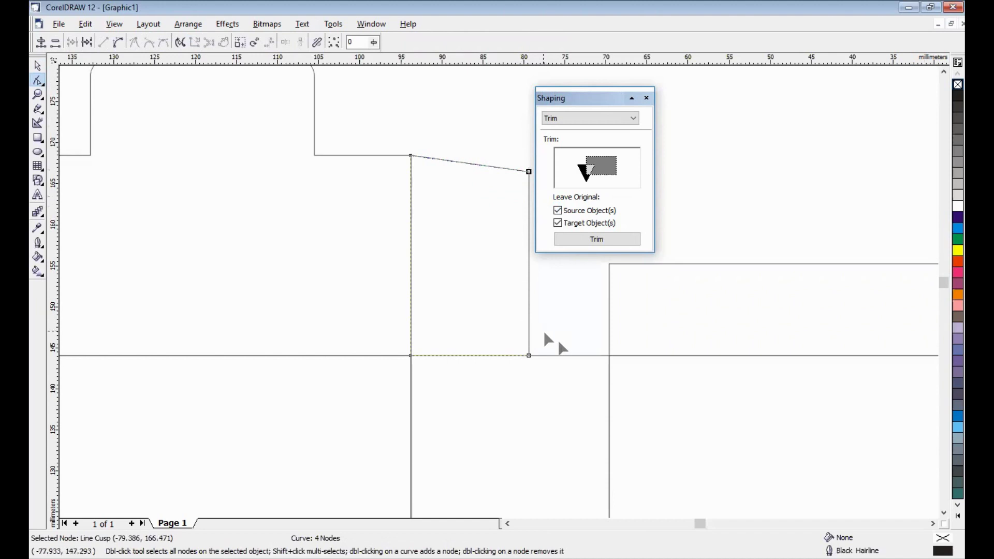
left_click_drag(559, 343, 501, 385)
key("Up")
key("Up")
key("Up")
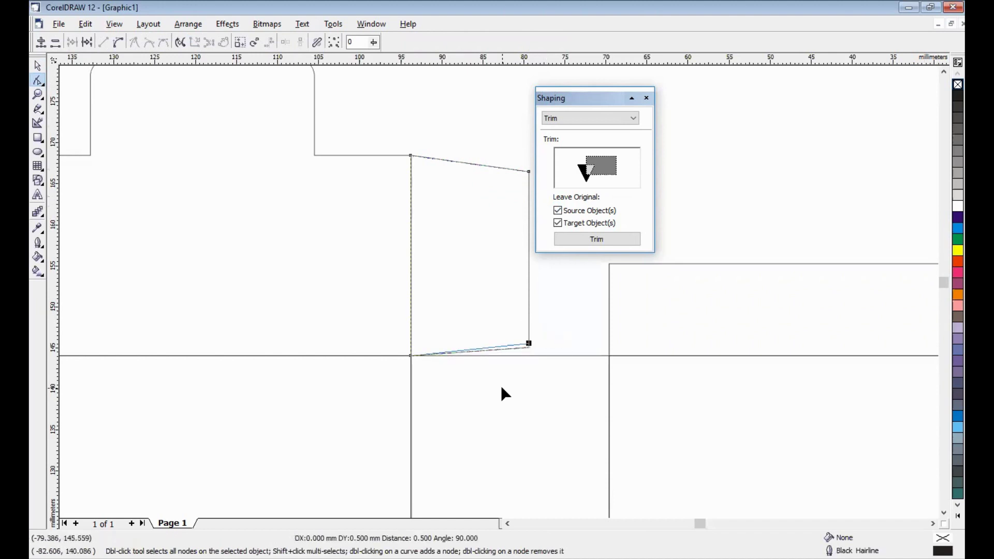
key("Up")
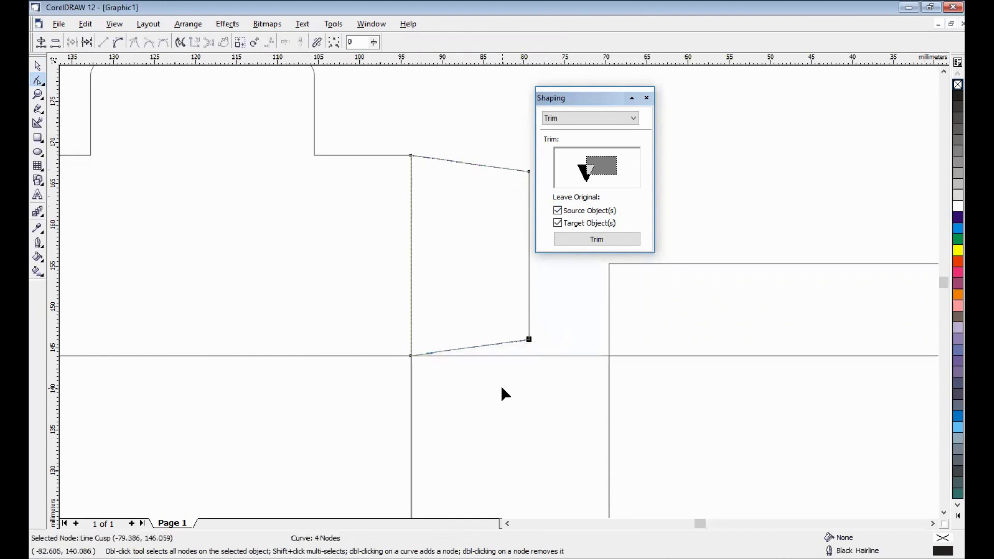
Convert the flap's top edge to a curve and bend it into a gentle arc
key("F4")
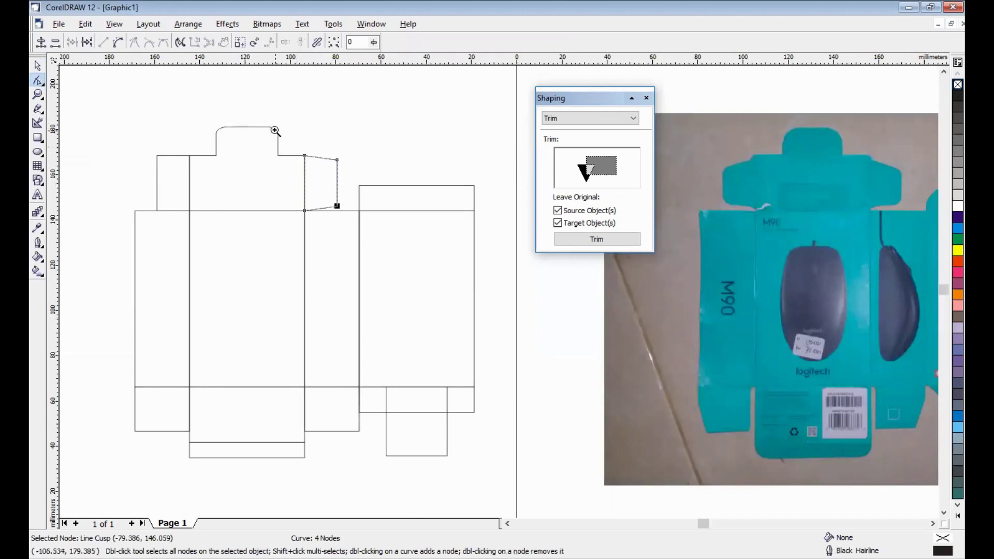
left_click_drag(275, 133, 371, 212)
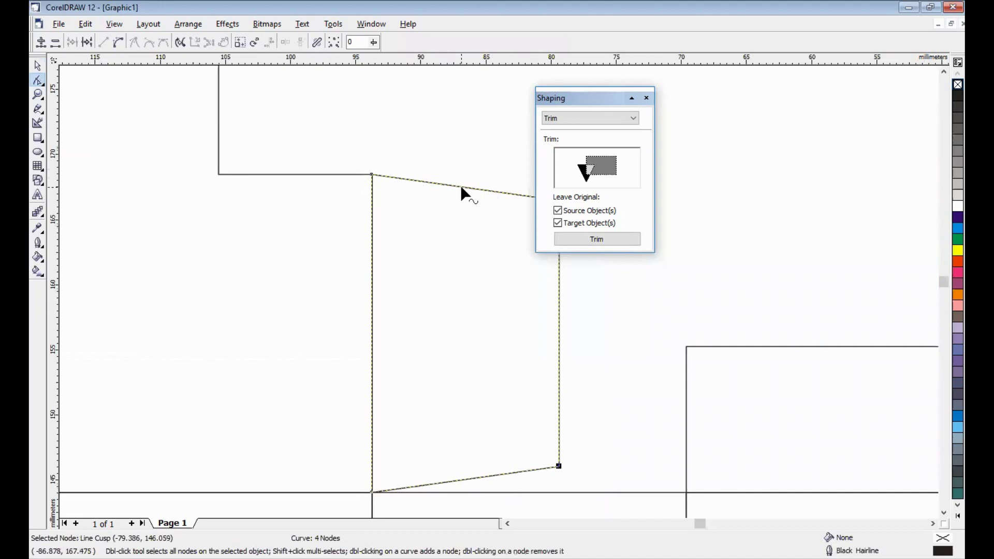
left_click(461, 185)
right_click(461, 187)
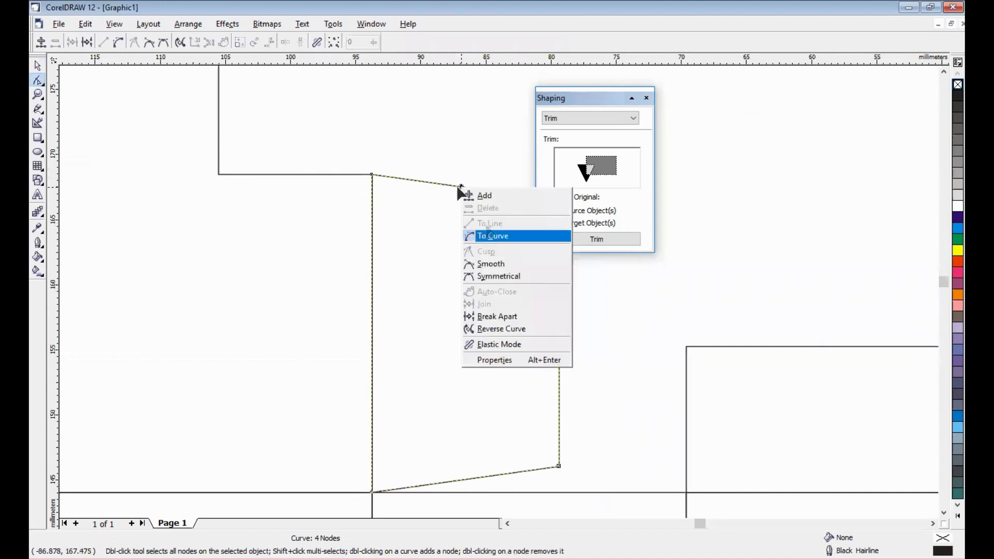
left_click(490, 235)
left_click_drag(453, 188, 446, 200)
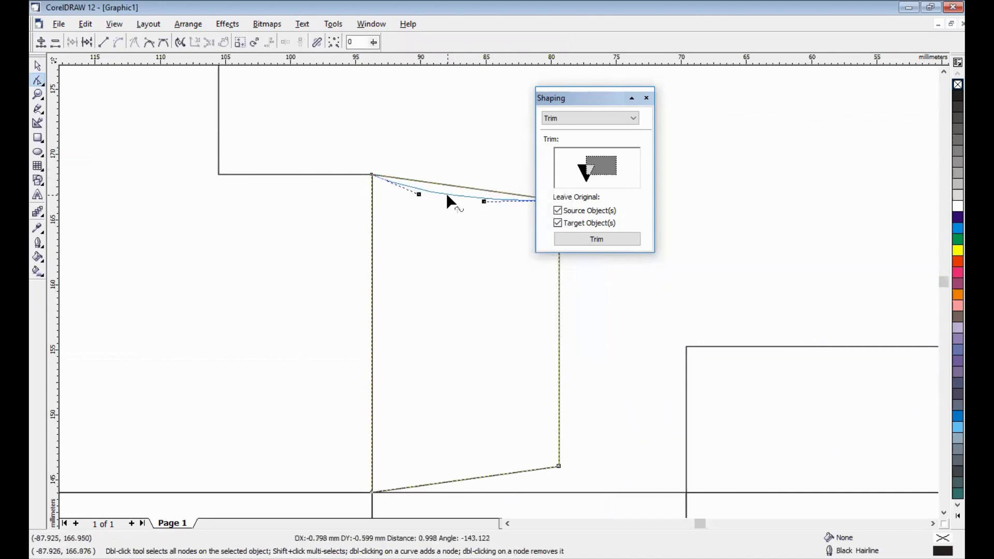
Convert the flap's bottom edge to a curve and bow it upward
left_click(464, 480)
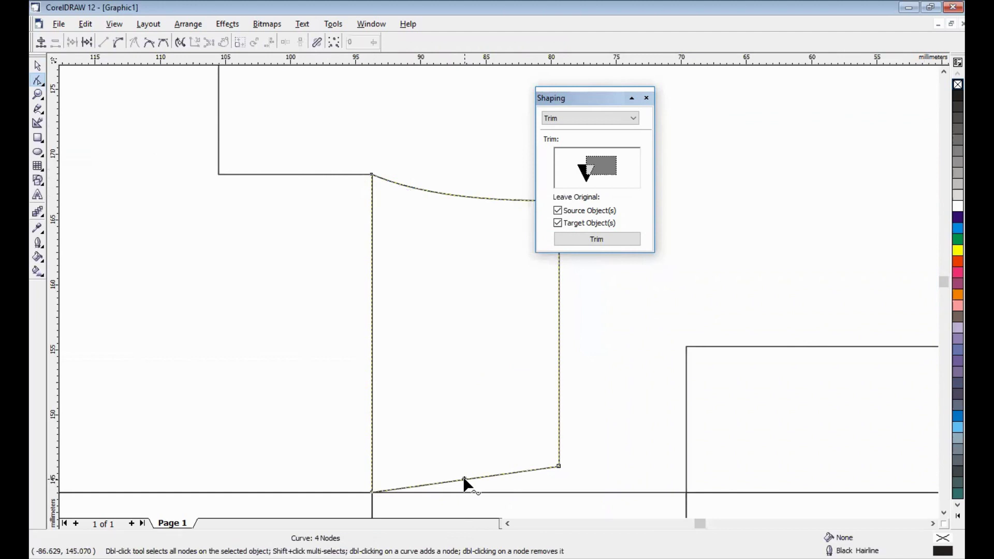
right_click(465, 480)
left_click(472, 347)
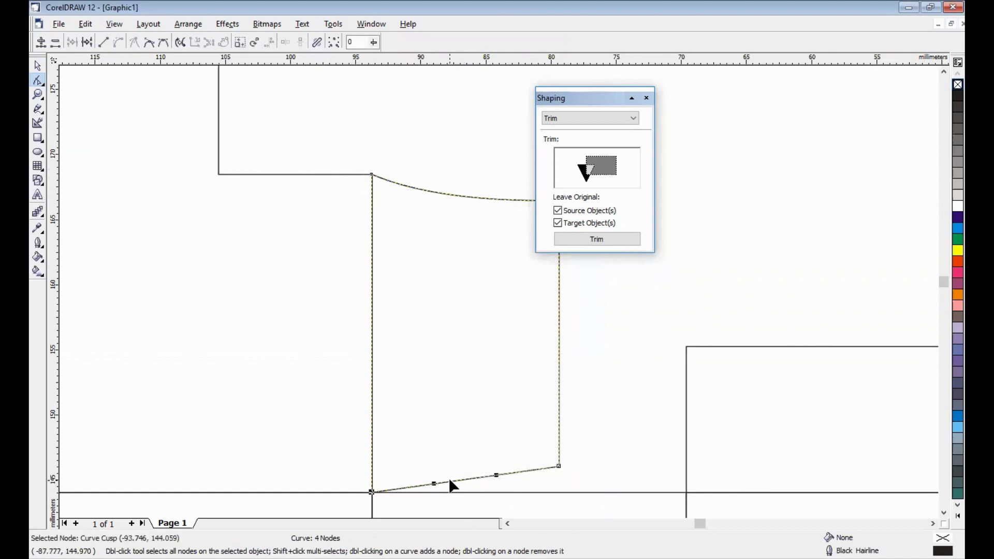
left_click_drag(449, 481, 447, 470)
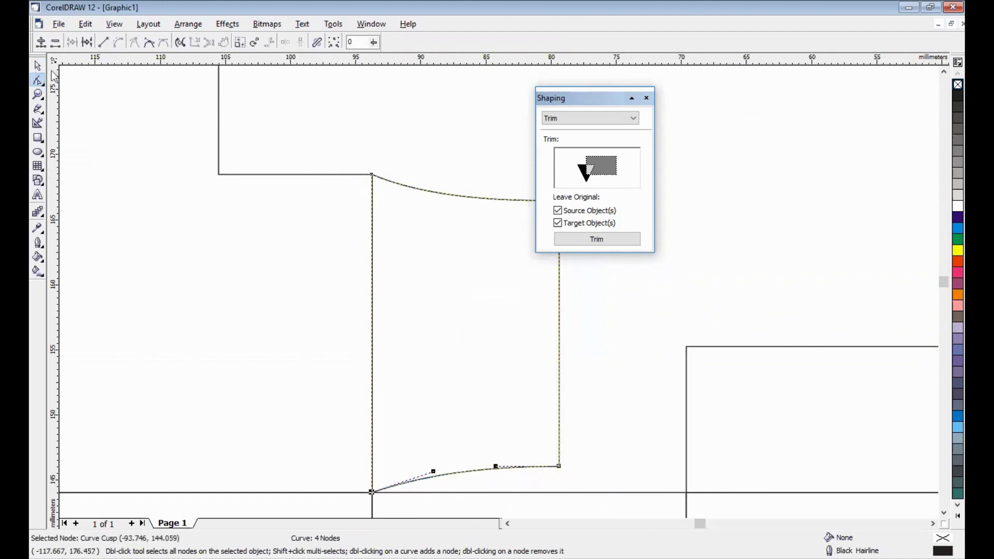
key("space")
left_click(302, 85)
Delete the plain left flap and duplicate the curved right flap above the box
key("F4")
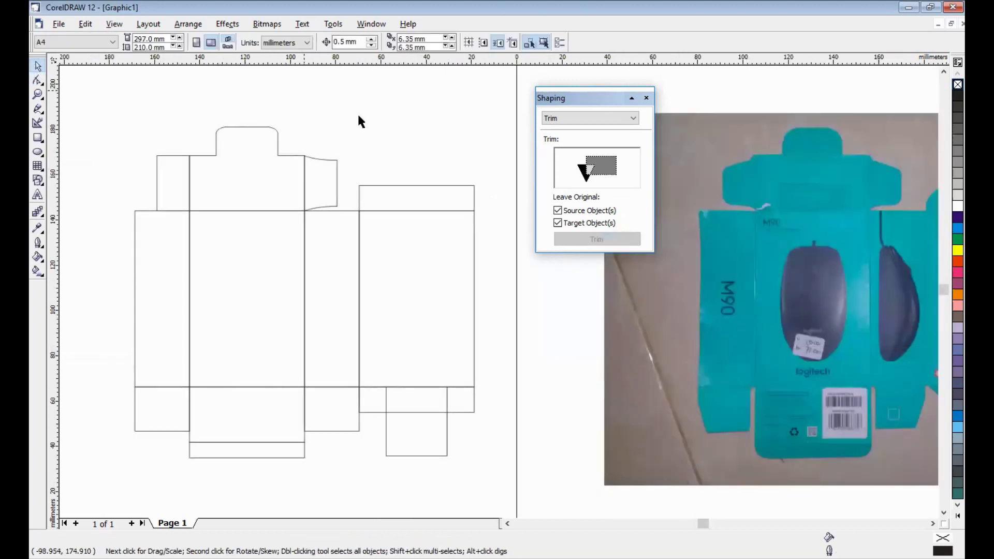
left_click(169, 188)
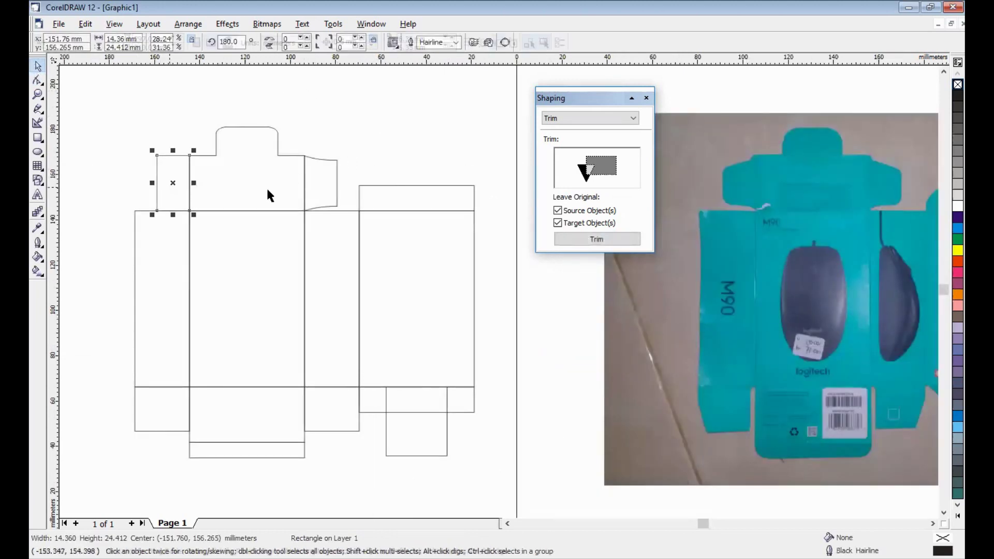
key("Delete")
left_click(337, 176)
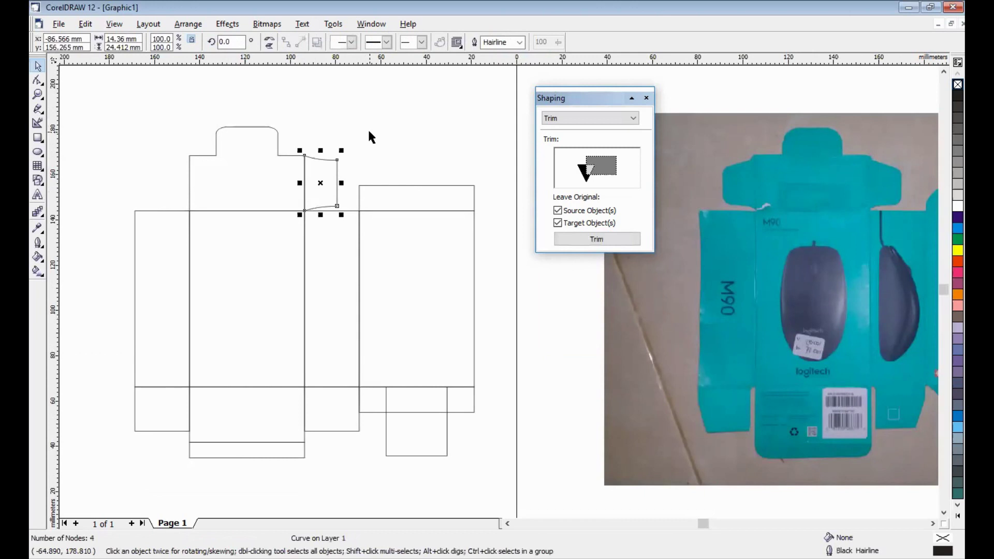
left_click_drag(328, 177, 368, 125)
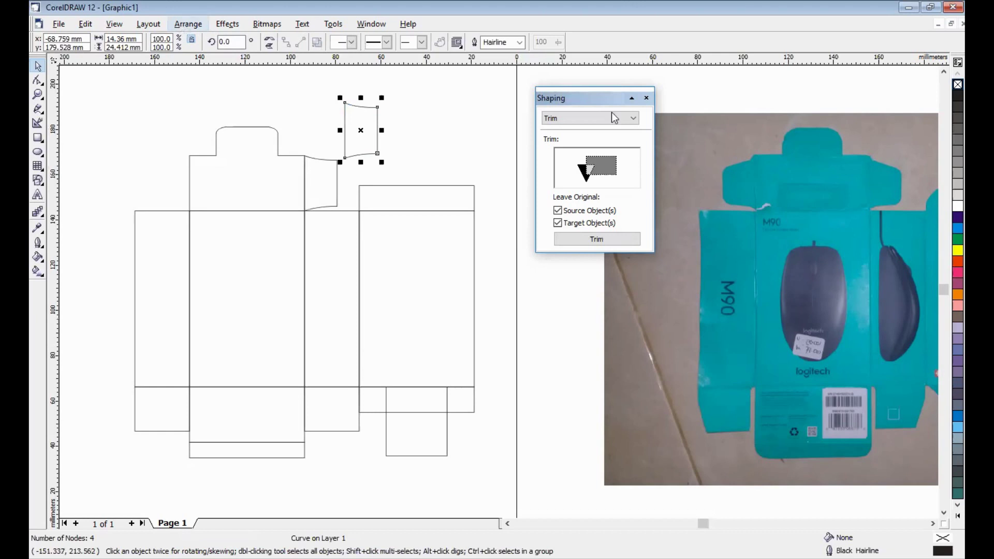
Mirror the copy horizontally in the Transformation docker and place it left of the tuck flap
key("alt+F7")
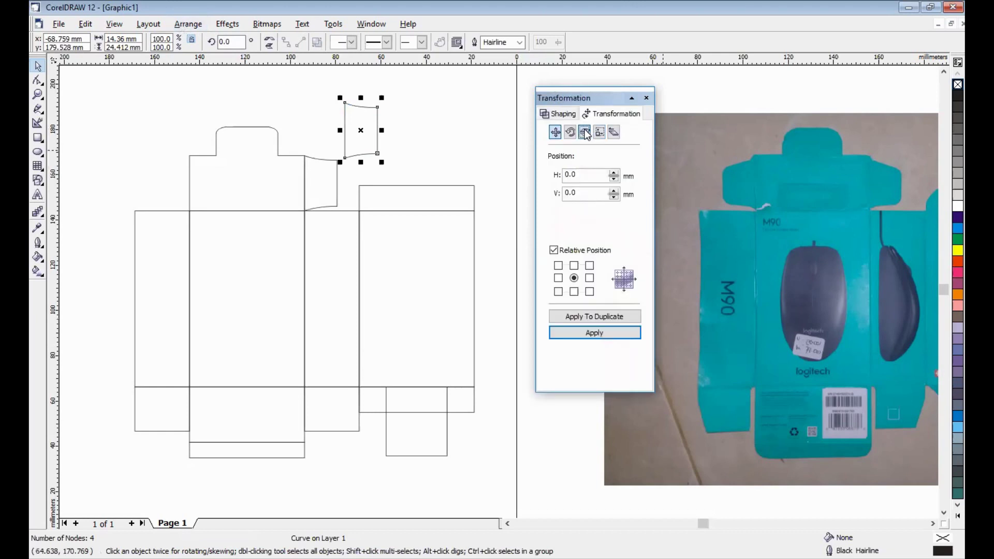
left_click(585, 132)
left_click(635, 178)
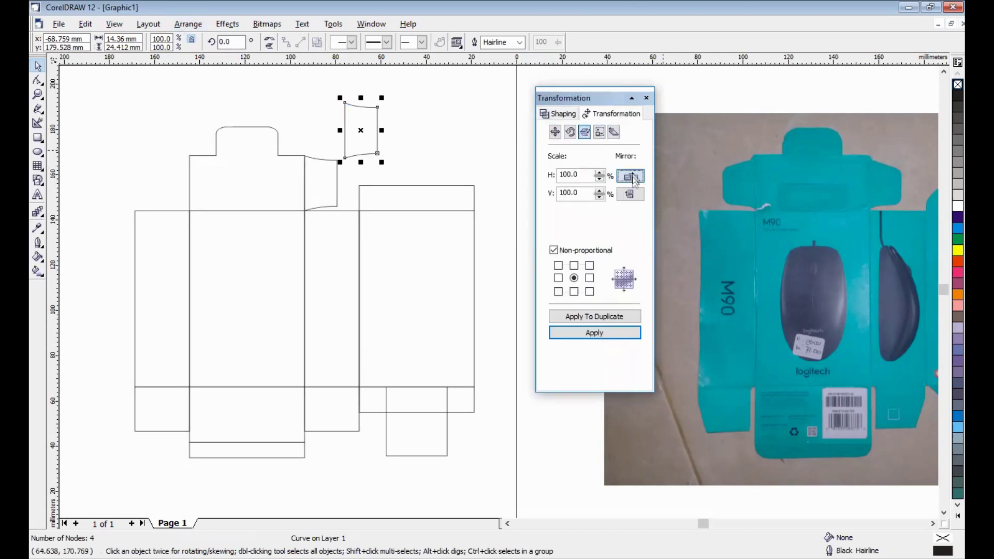
left_click(598, 334)
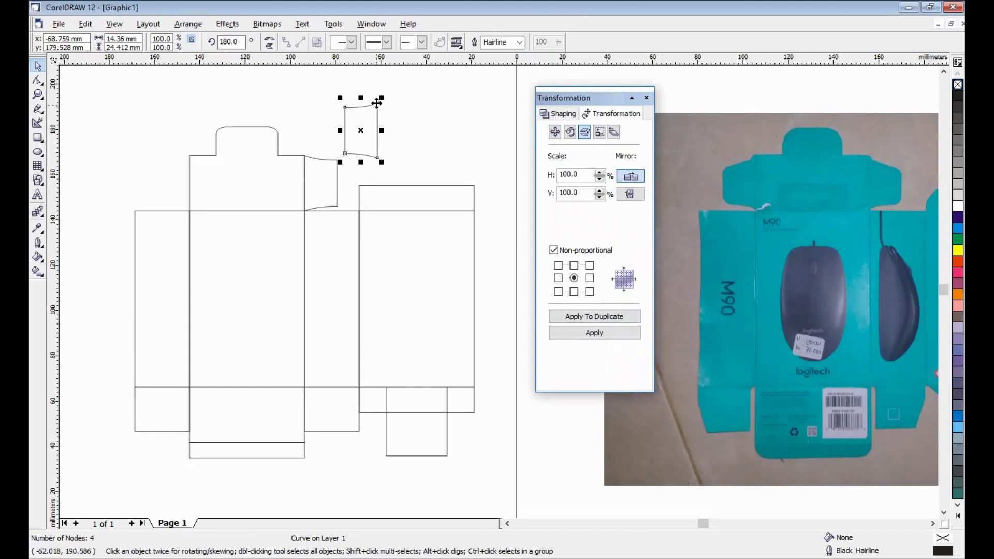
left_click_drag(379, 156, 188, 207)
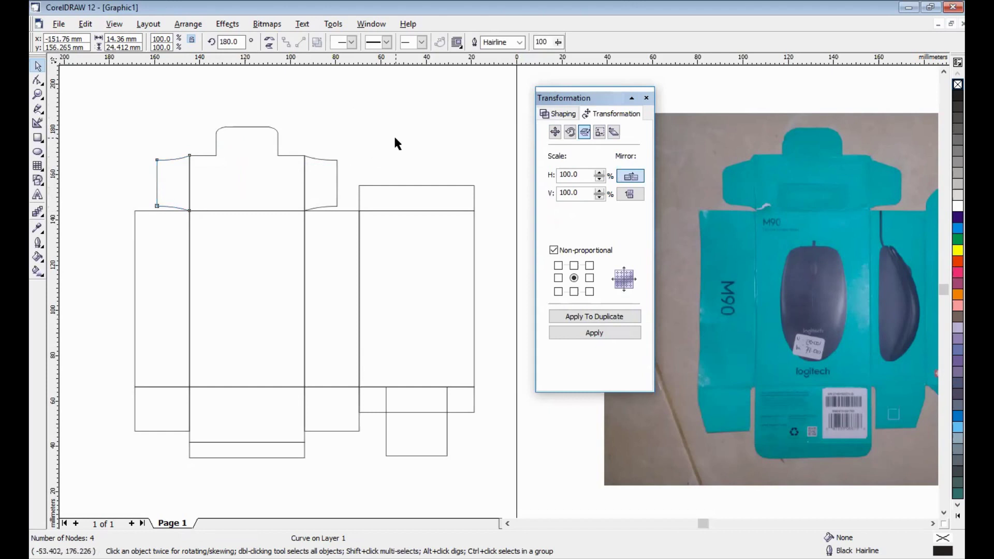
left_click(510, 176)
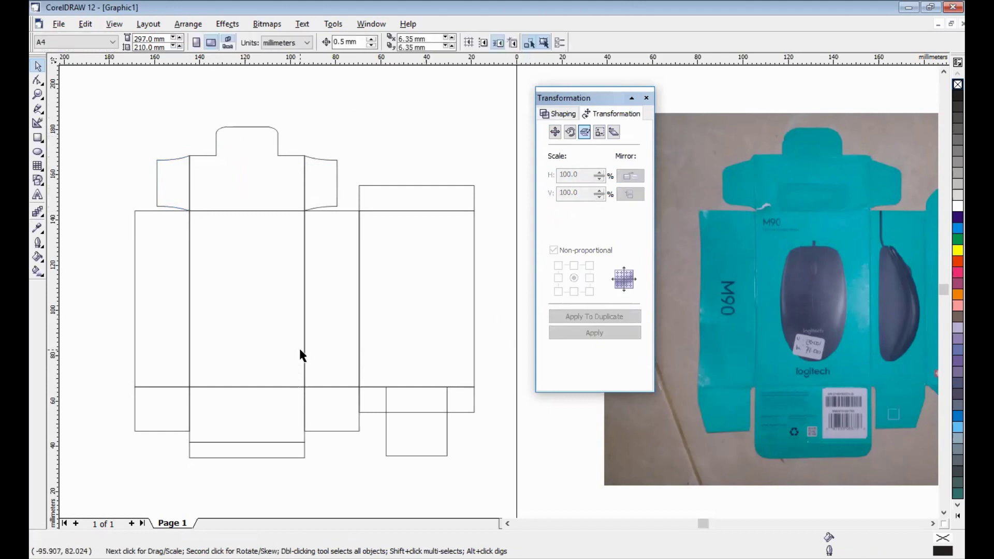
Convert the lower-left flap to curves and nudge its bottom corners inward to taper it
left_click(164, 415)
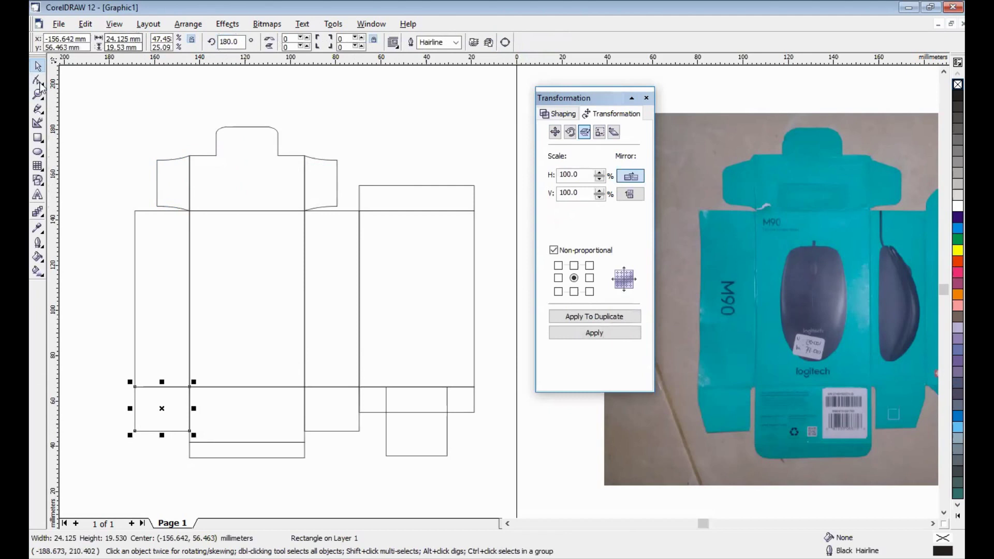
key("ctrl+q")
key("F10")
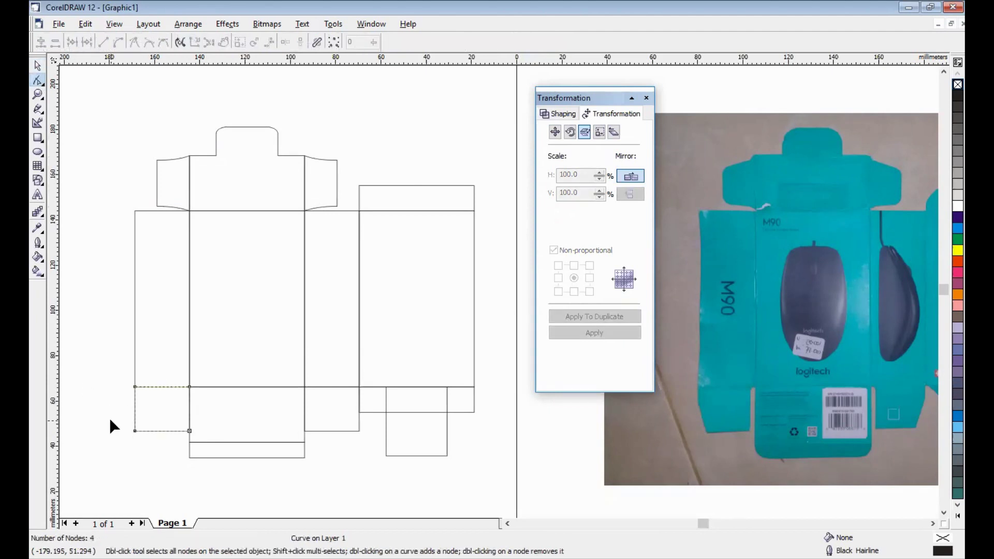
double_click(134, 403)
left_click(135, 431)
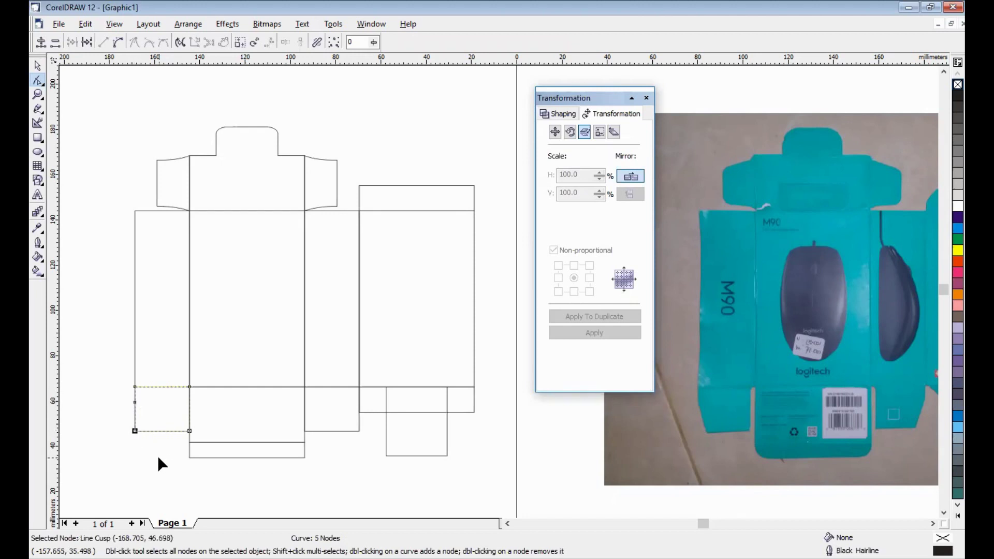
key("Down")
key("Right")
key("Right")
key("Right")
left_click(190, 431)
key("Left")
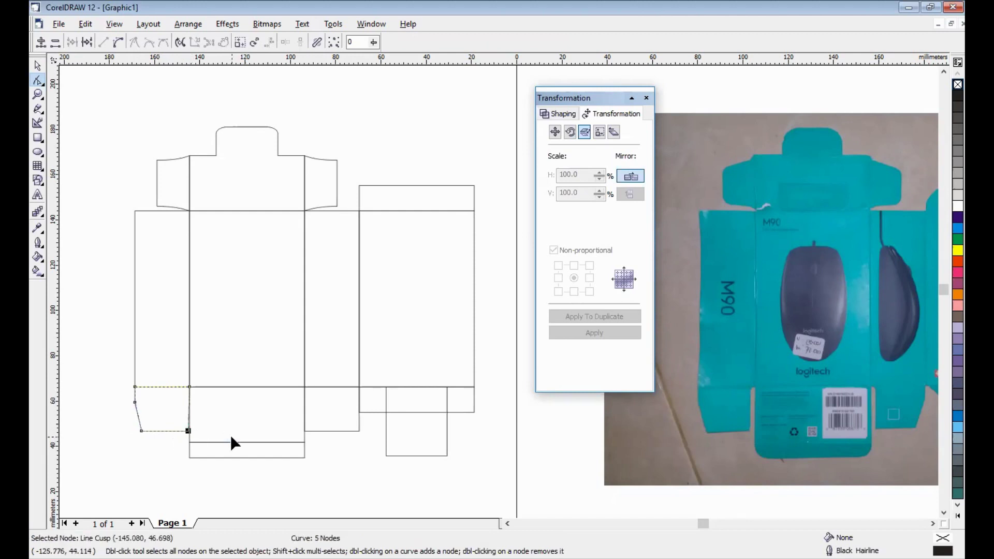
key("Left")
key("Left")
key("Left")
key("Left")
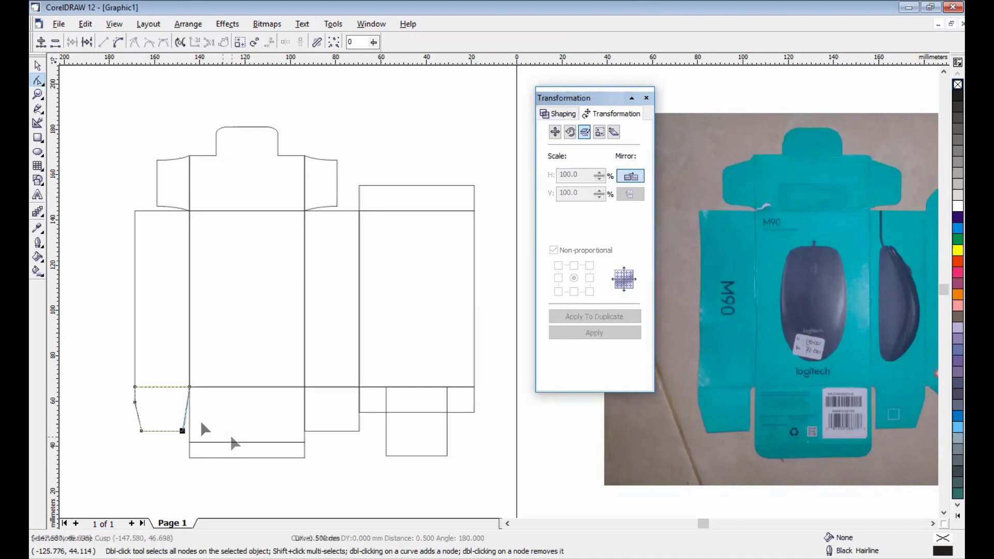
key("Left")
Curve the flap's inner right edge, then zoom to show the whole template
left_click(185, 409)
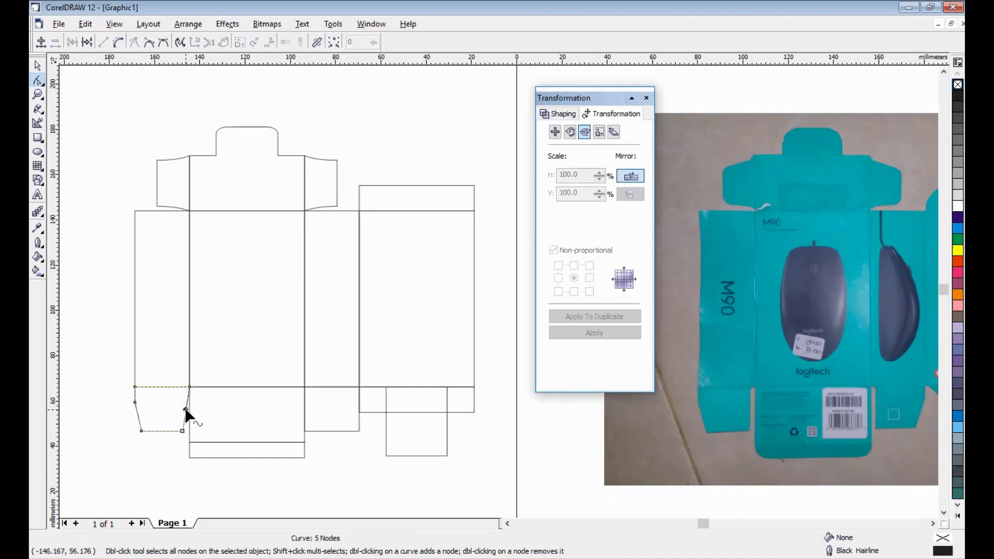
right_click(186, 409)
left_click(236, 278)
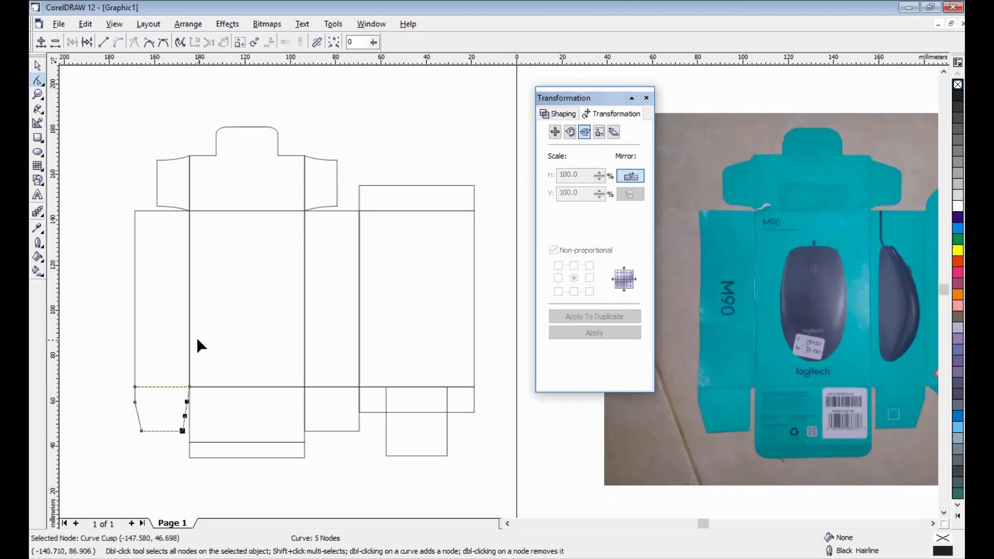
key("F2")
left_click_drag(157, 351, 220, 456)
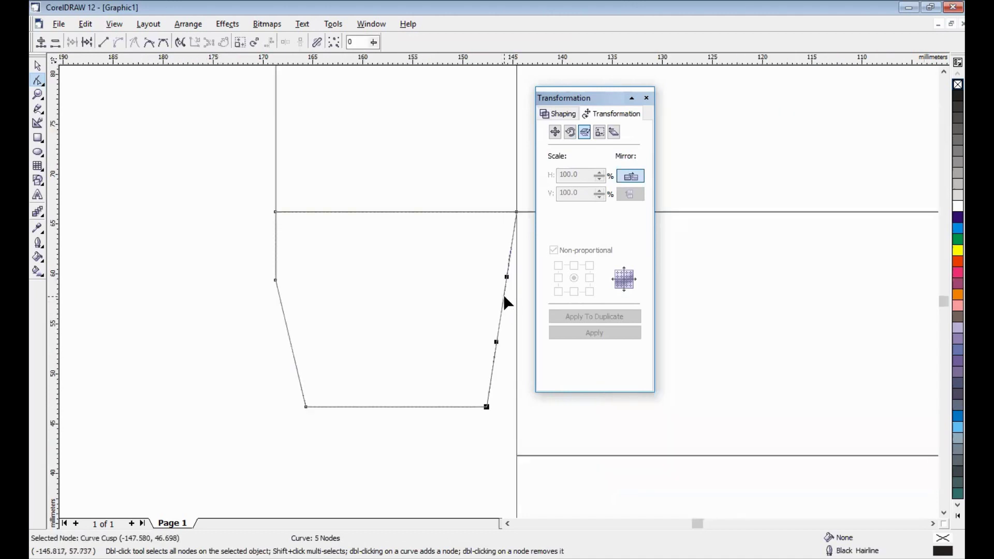
left_click_drag(501, 296, 496, 273)
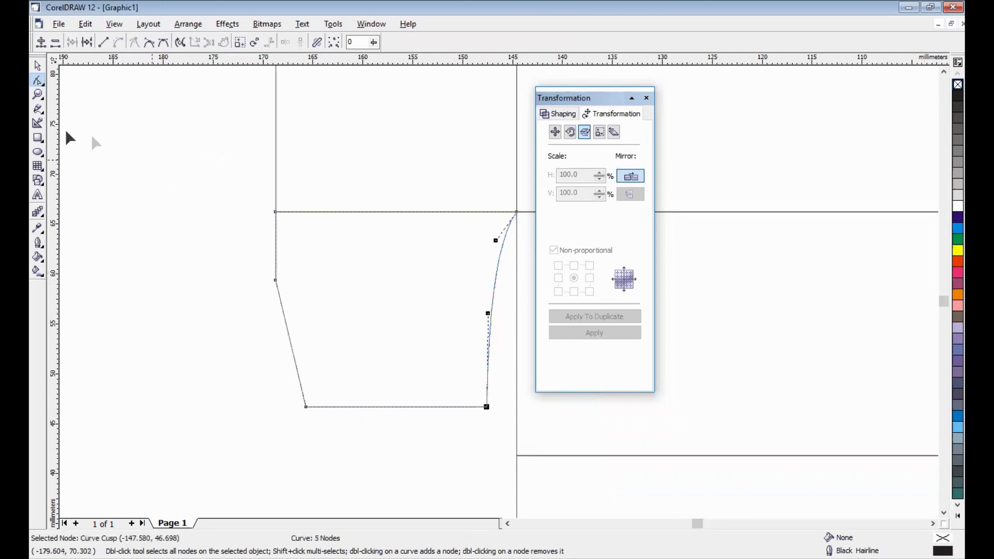
left_click(37, 66)
left_click(189, 284)
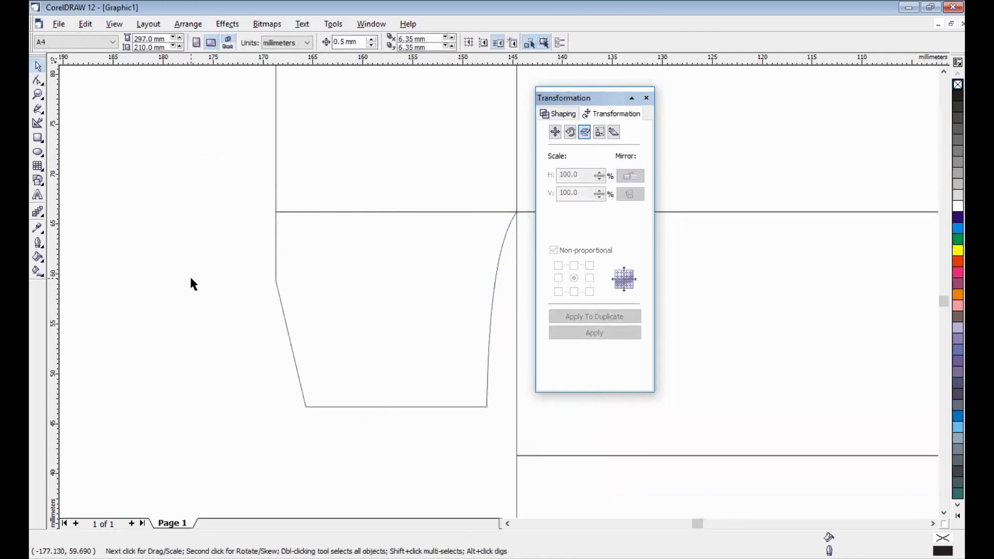
key("F3")
Duplicate the lower-left flap, mirror it horizontally, and place it beside the bottom panel's right edge
left_click(341, 424)
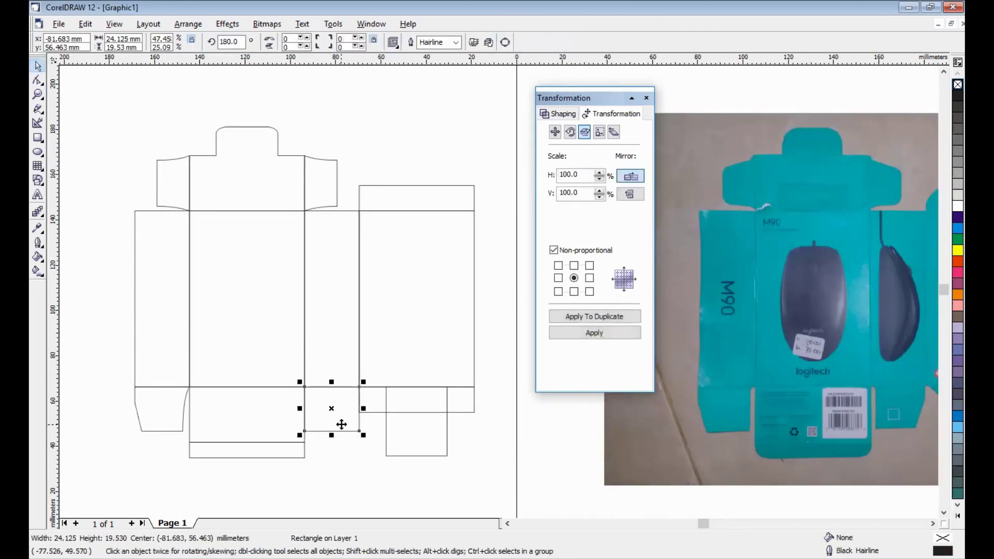
left_click(172, 421)
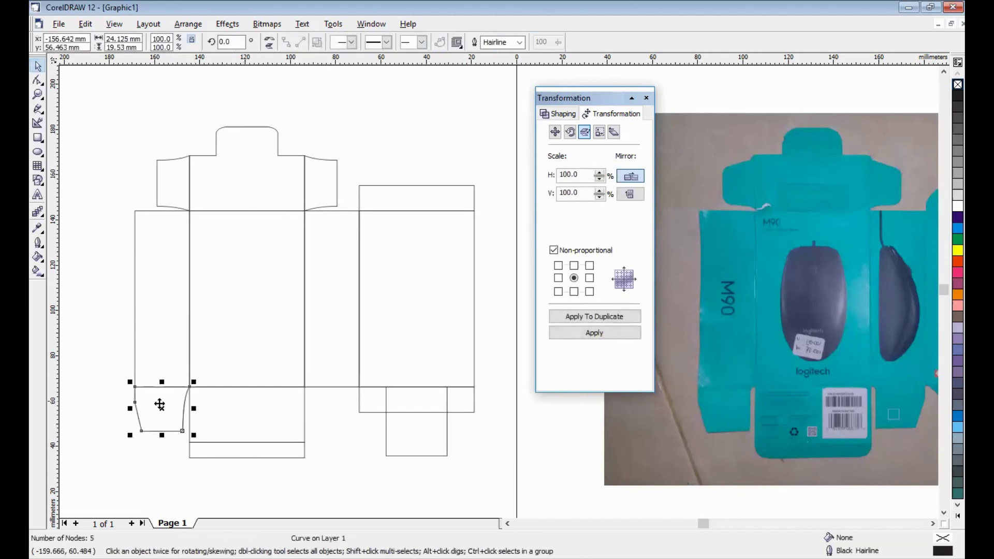
left_click_drag(155, 406, 342, 449)
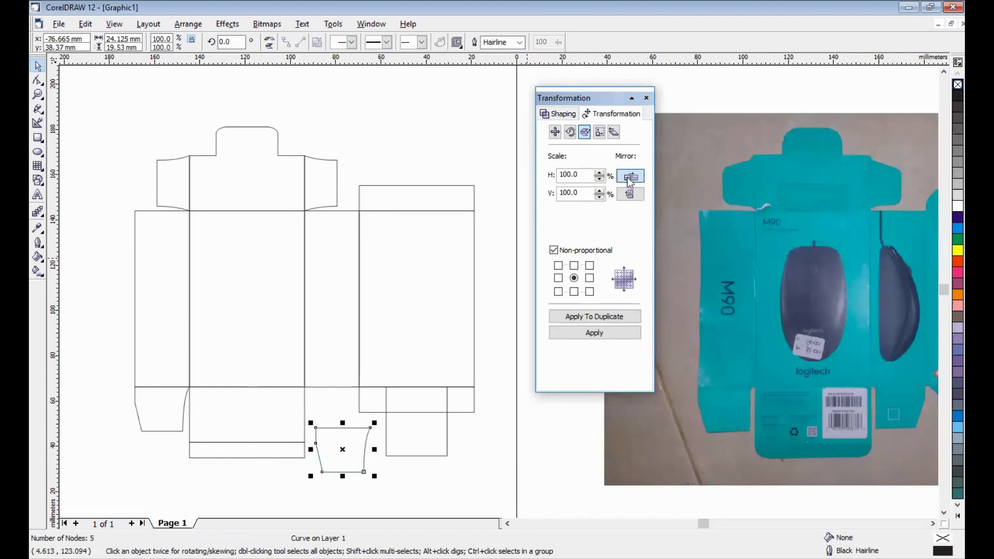
left_click(604, 329)
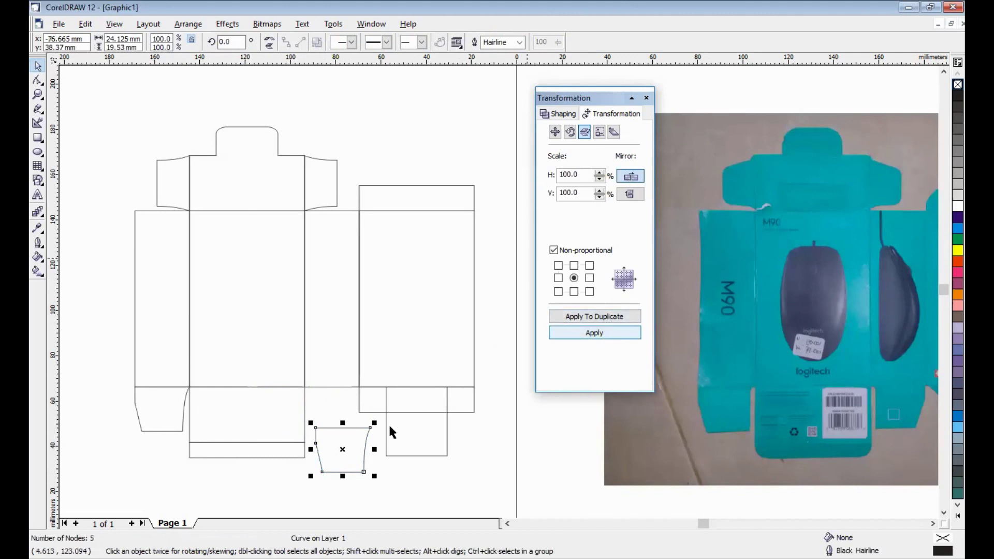
left_click_drag(316, 425, 304, 387)
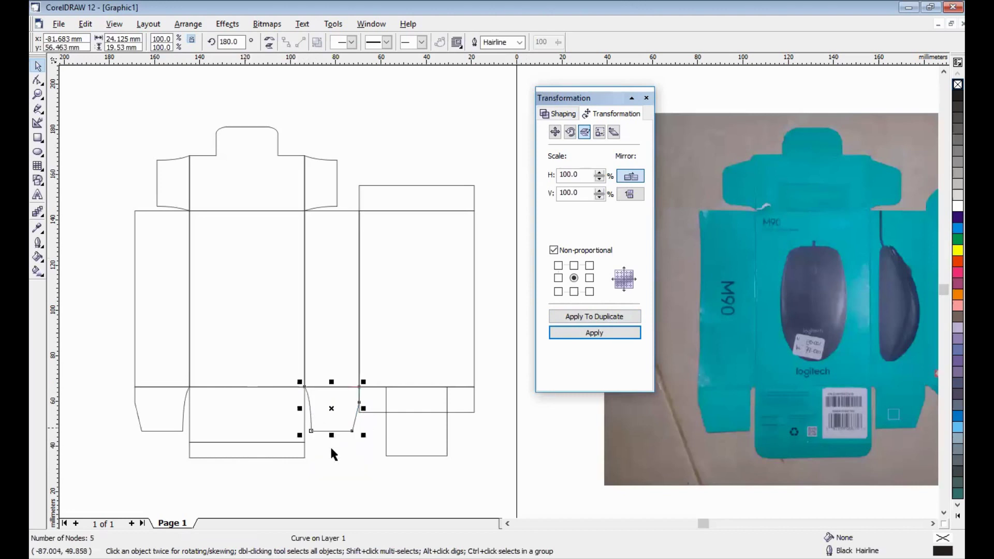
left_click(274, 458)
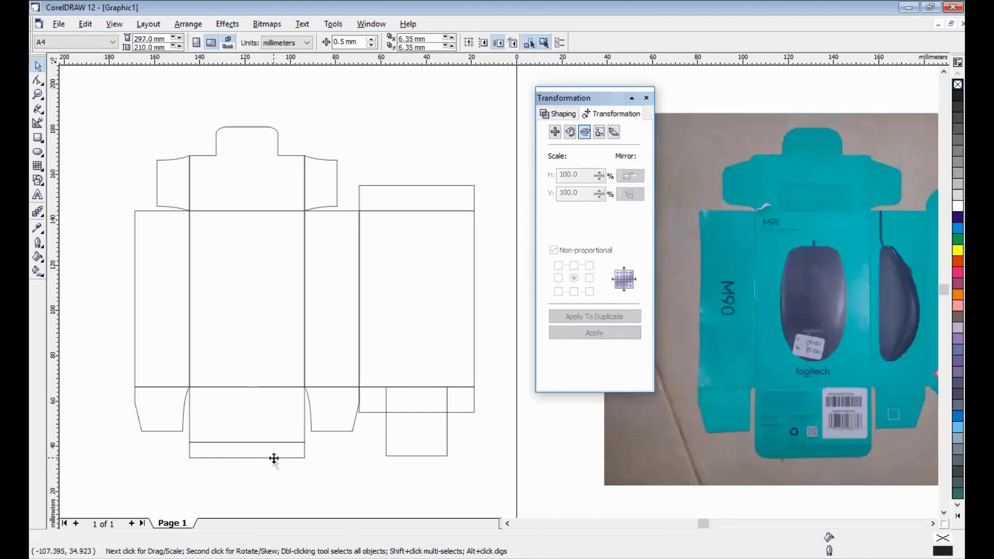
Convert the thin bottom tab to curves and nudge both lower corners inward two steps each
left_click(37, 80)
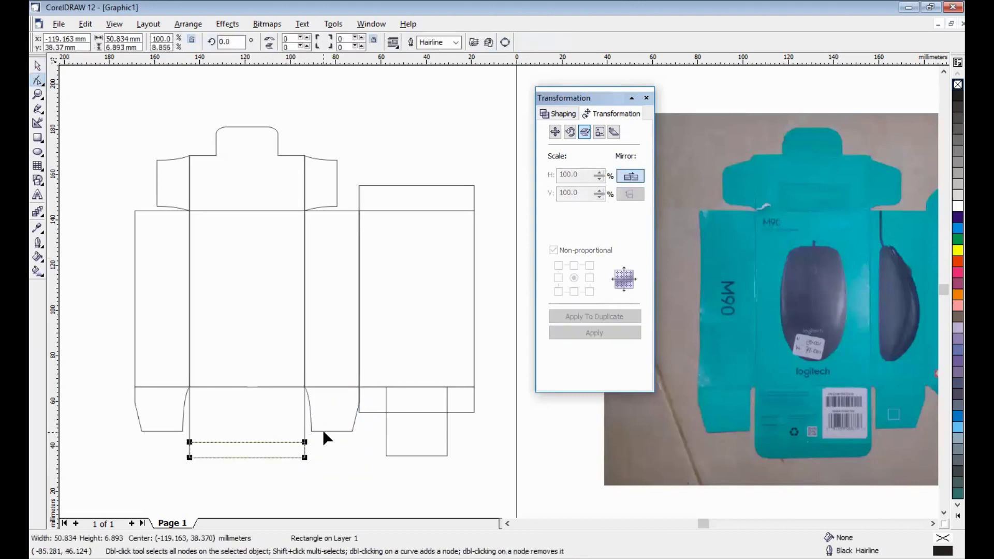
left_click(38, 66)
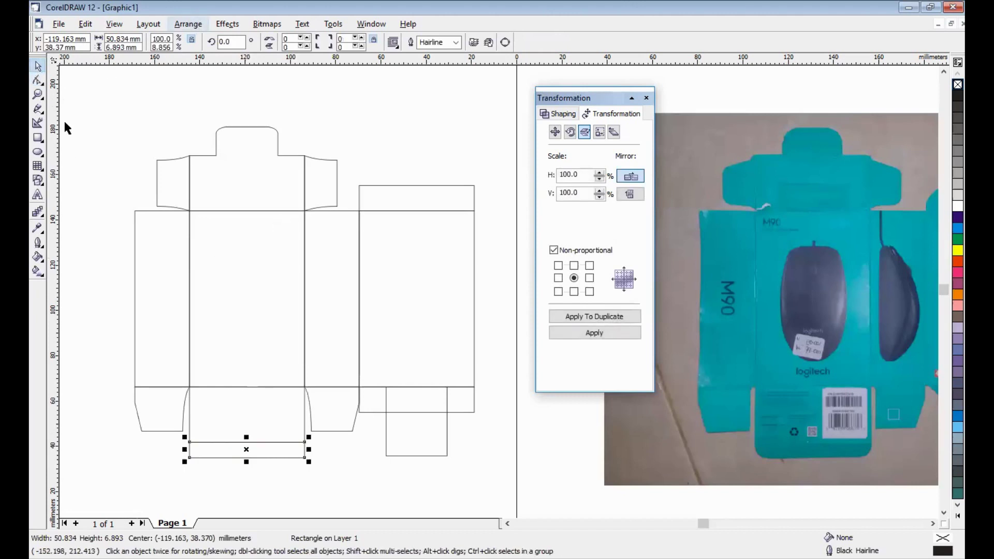
left_click(38, 80)
key("ctrl+q")
left_click_drag(167, 451, 213, 472)
key("Right")
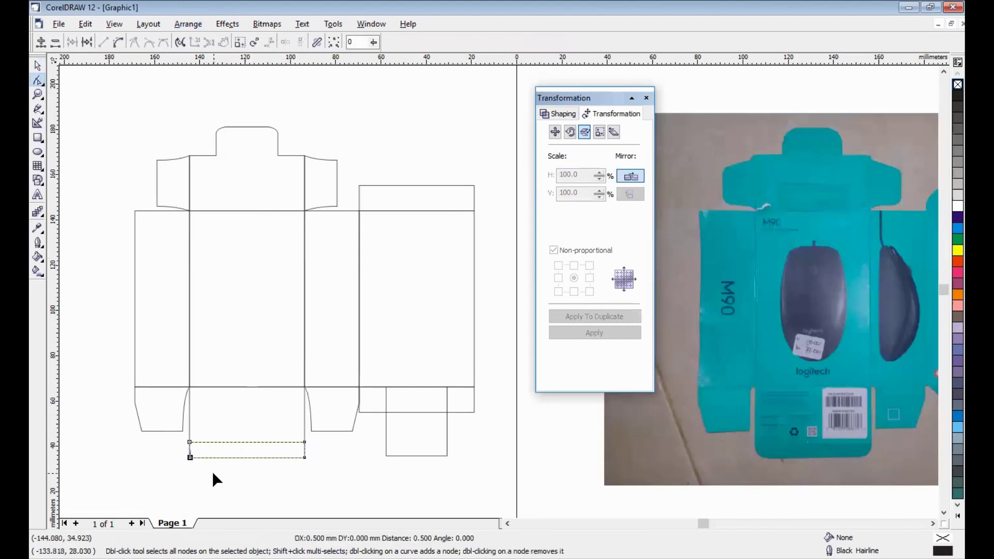
key("Right")
key("Right")
key("Right")
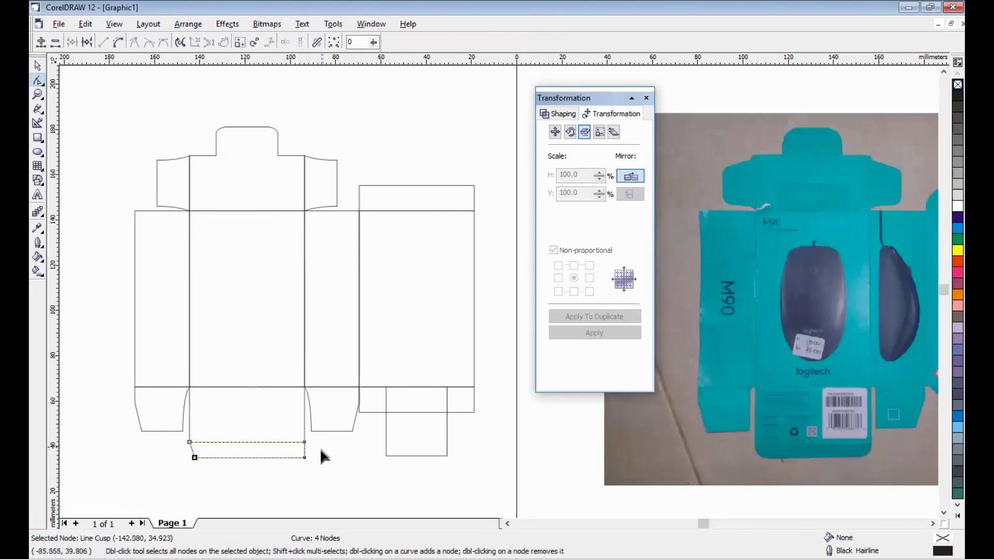
left_click_drag(319, 444, 283, 464)
key("Left")
key("Left")
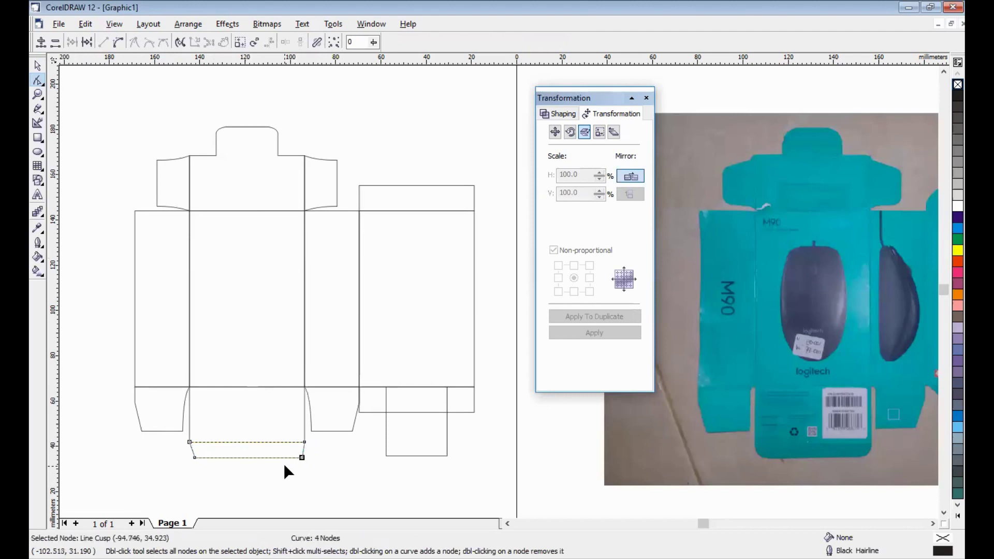
key("Left")
key("Left")
key("Left")
left_click(37, 66)
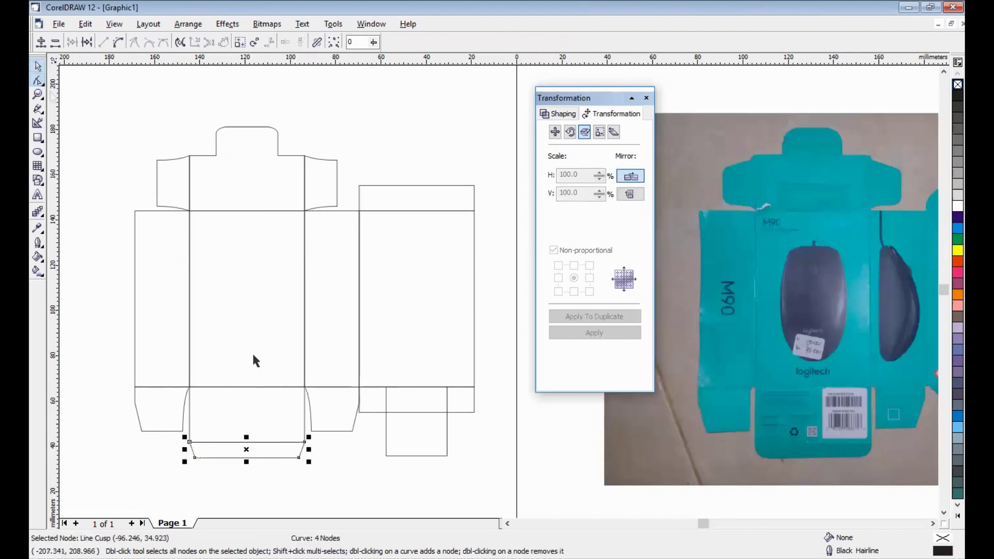
Convert the right panel's bottom strip to curves and drag both bottom corners inward into a trapezoid
left_click(365, 466)
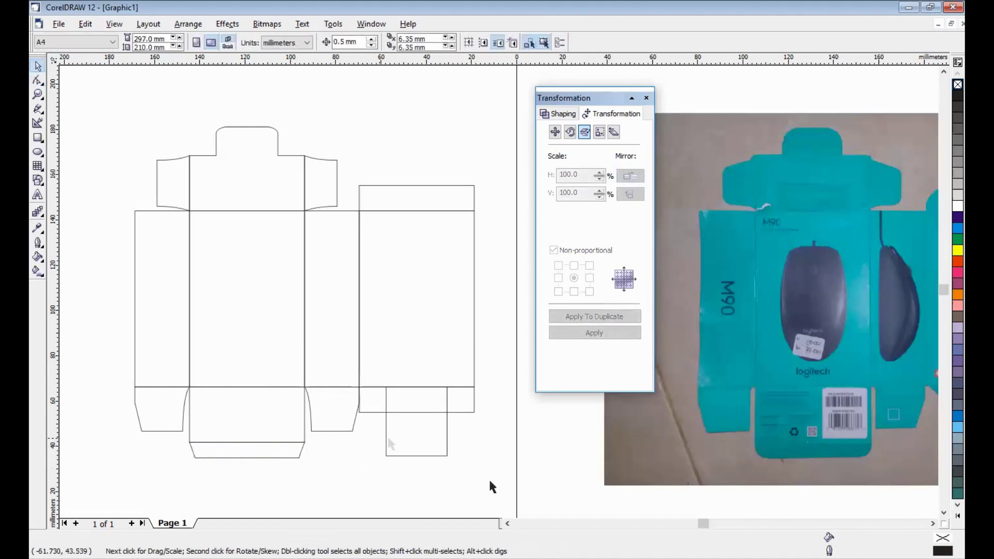
left_click(932, 523)
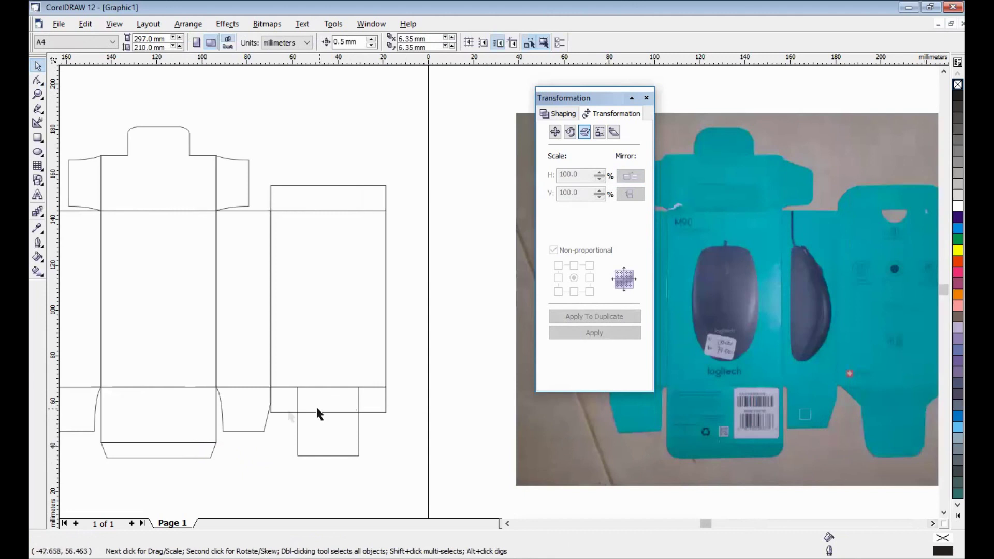
left_click(289, 412)
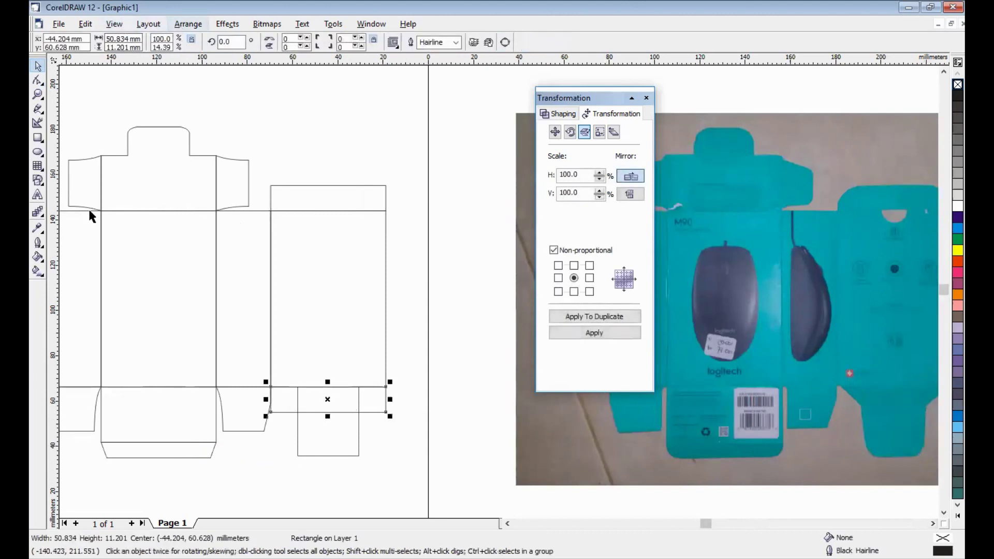
key("ctrl+q")
key("F10")
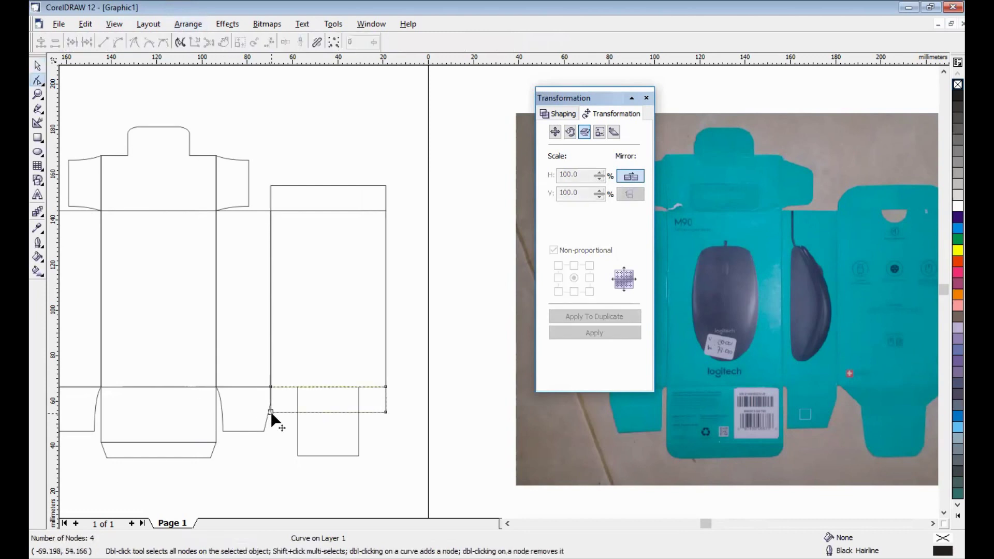
left_click_drag(271, 412, 298, 412)
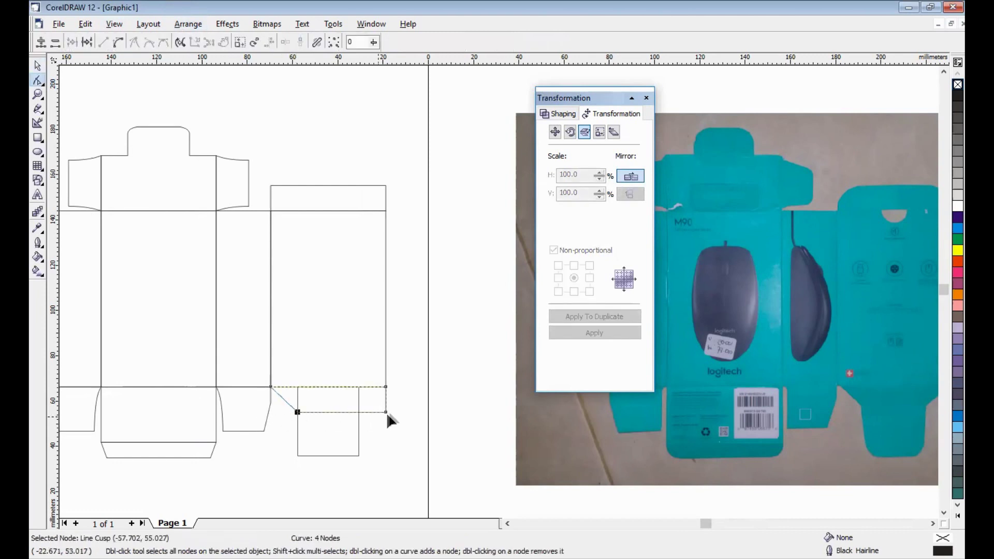
left_click_drag(385, 412, 358, 412)
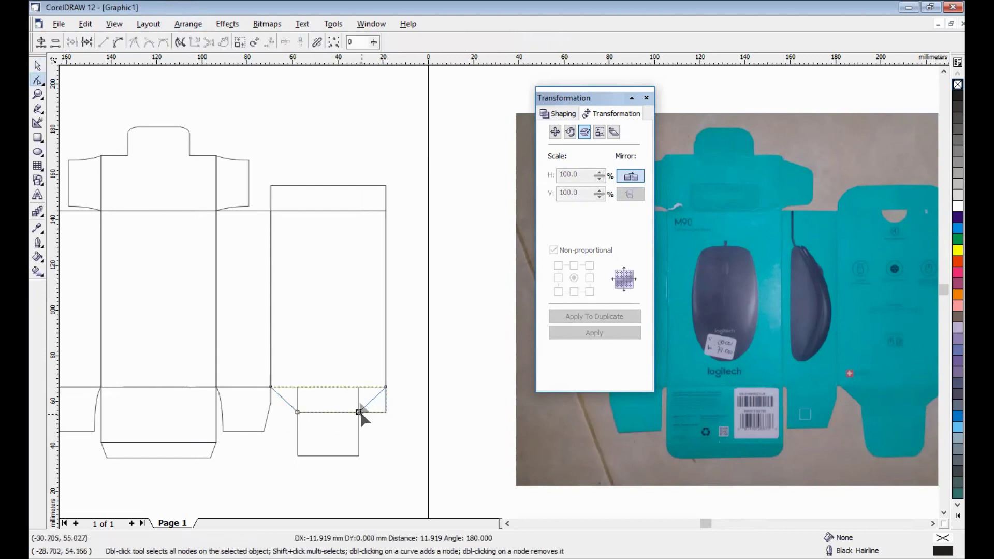
Weld the trapezoid and the tab below into one outline
left_click(38, 66)
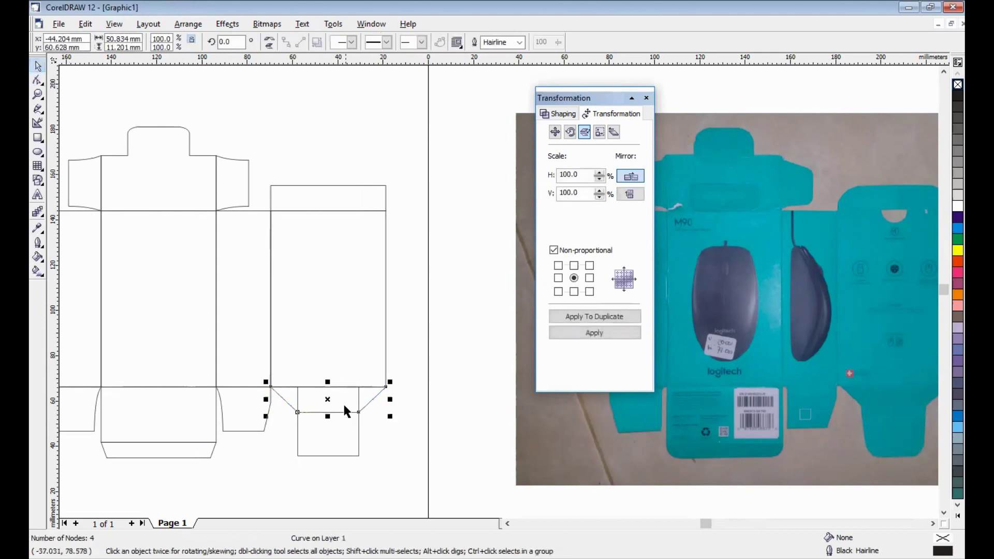
left_click(327, 445, "shift")
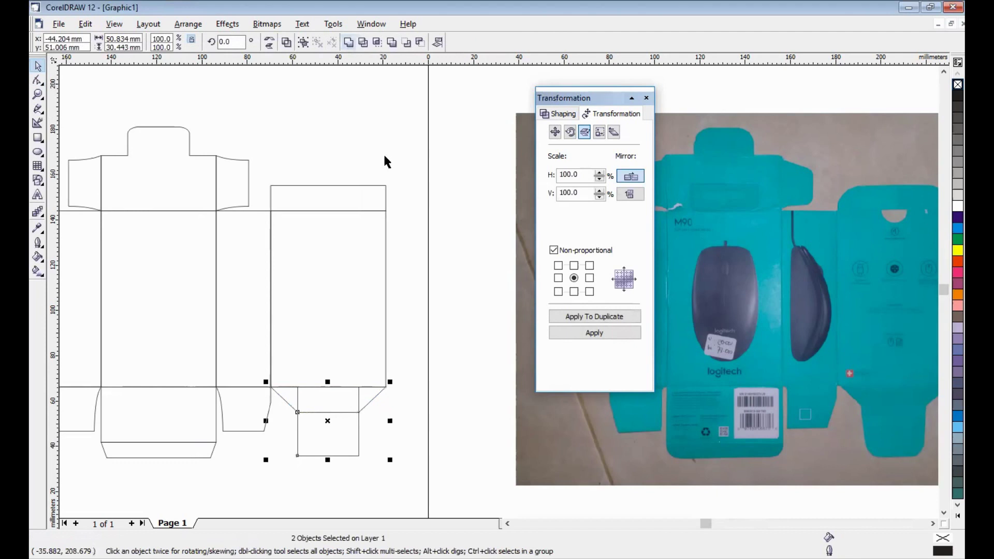
left_click(348, 43)
left_click(386, 155)
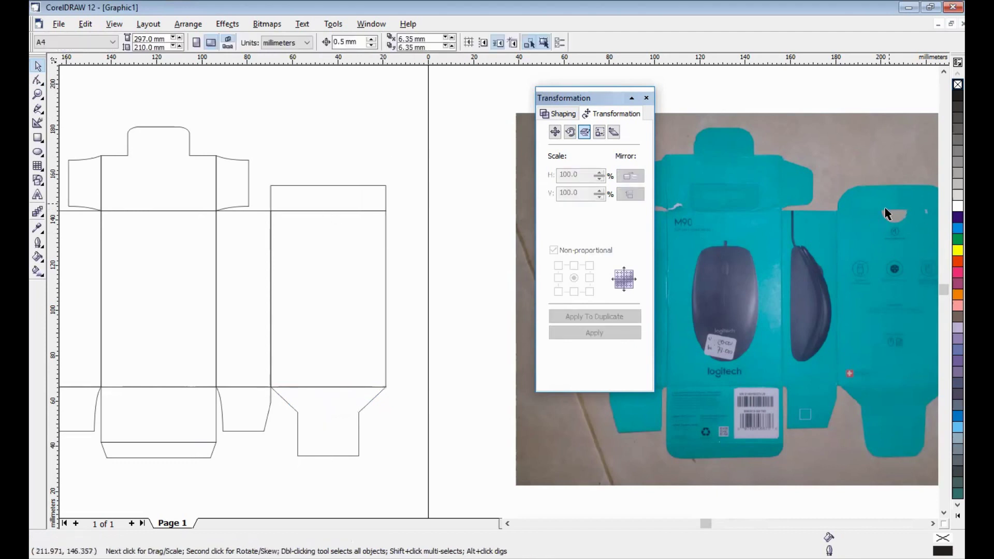
Draw a small circle and make it a pie with a 180° end angle
left_click(38, 151)
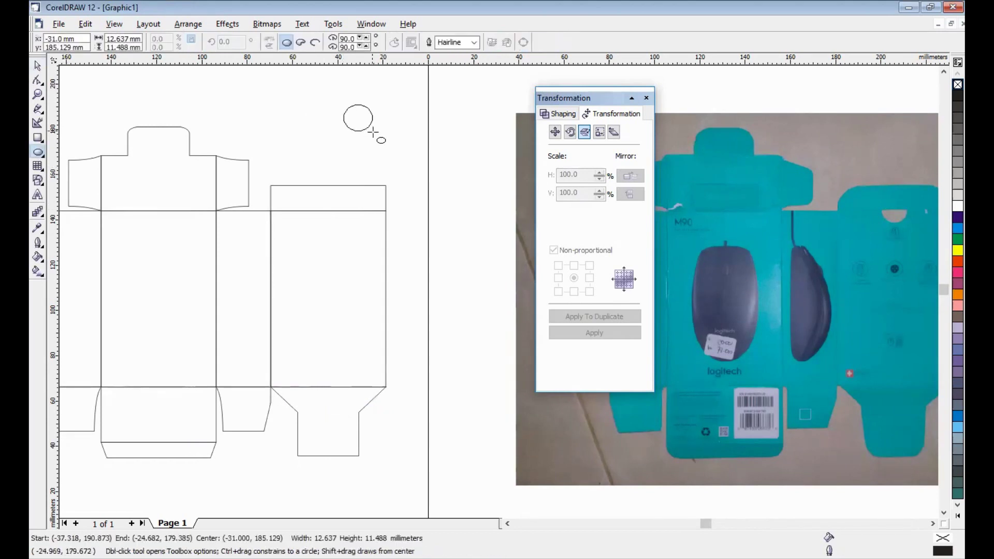
left_click_drag(372, 132, 343, 104)
left_click(300, 44)
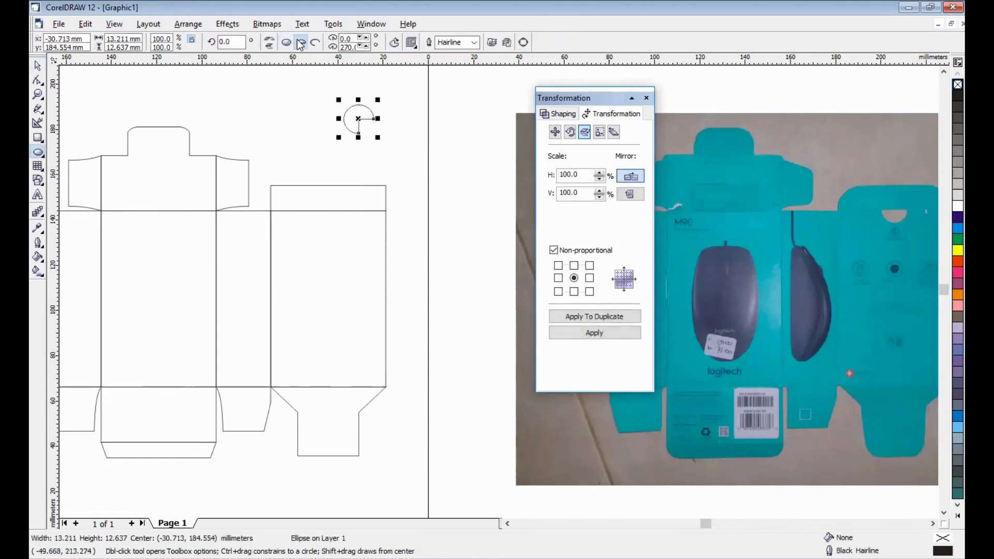
double_click(341, 48)
type("180")
key("Return")
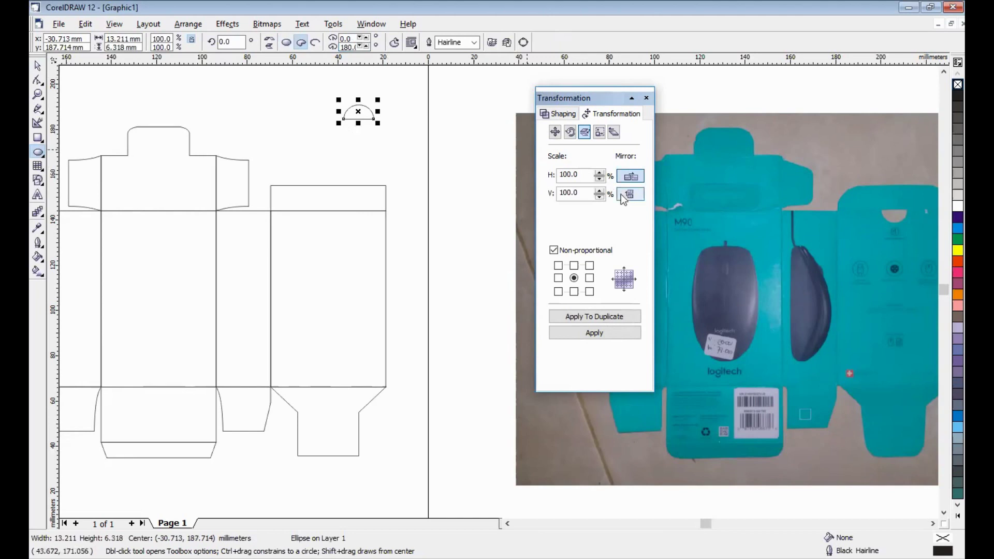
Flip the half circle vertically and move it onto the right panel's upper fold line
left_click(597, 334)
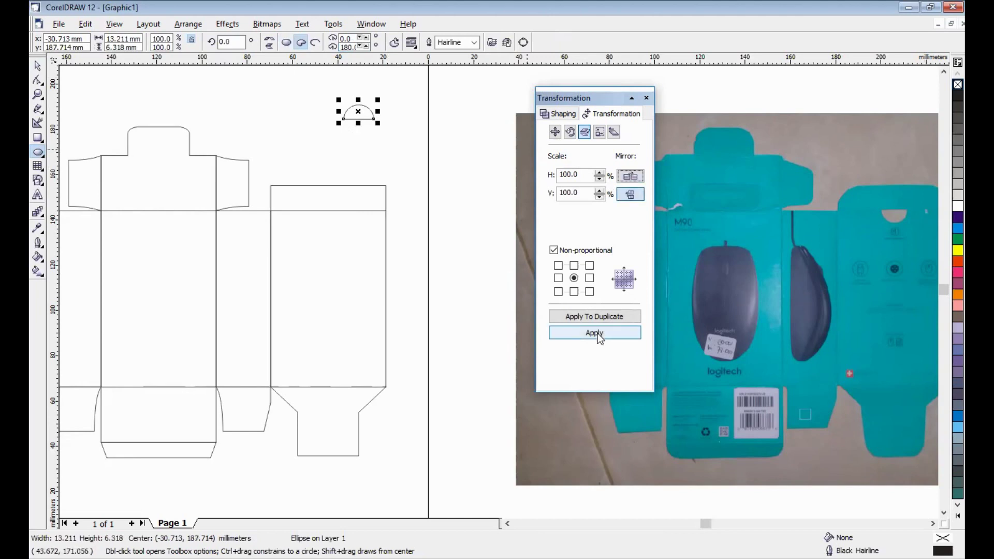
left_click(599, 337)
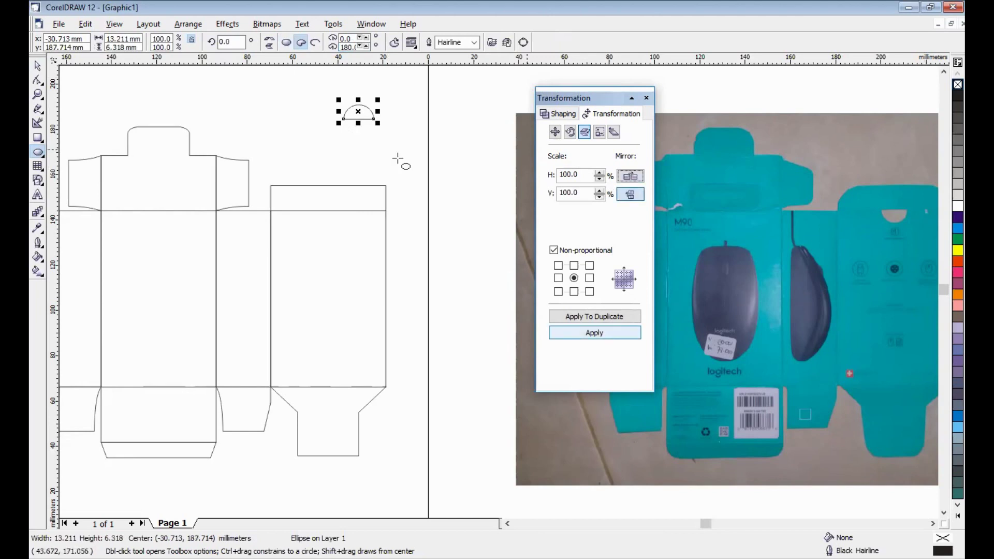
left_click(39, 68)
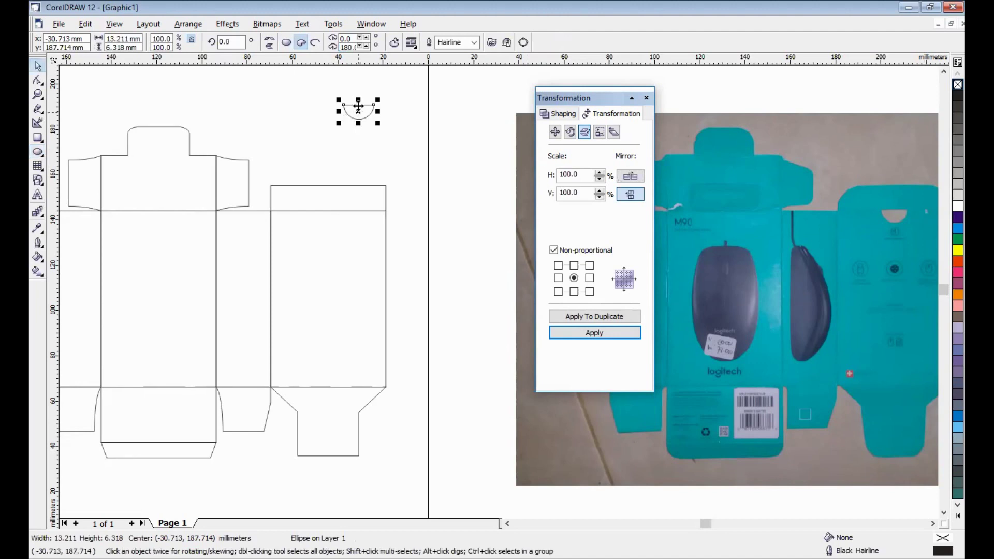
left_click_drag(358, 106, 328, 213)
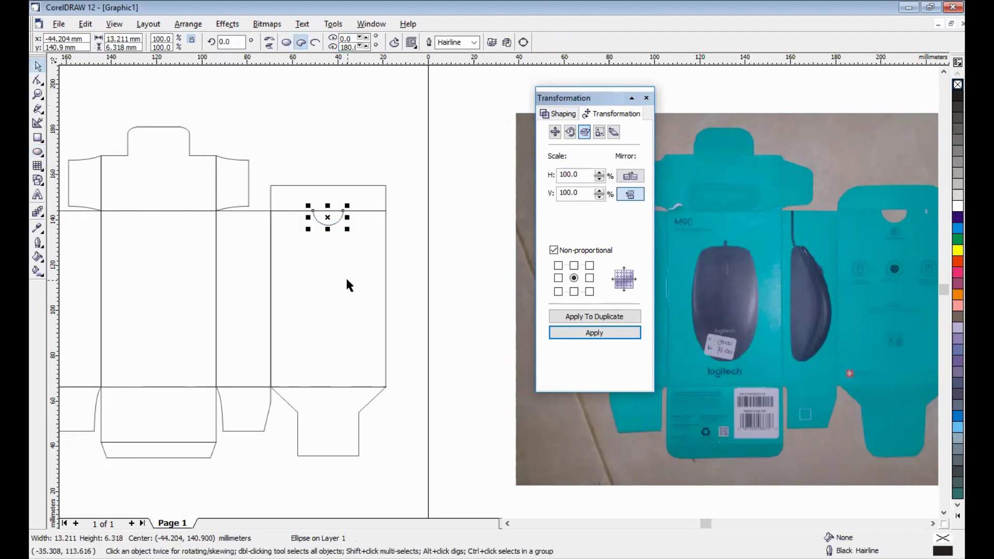
left_click(386, 234, "shift")
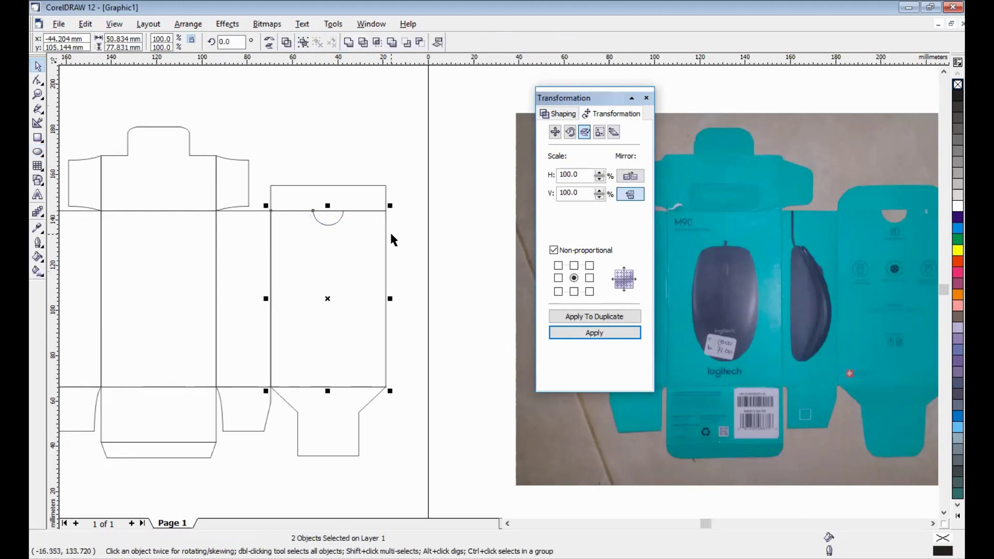
Centre the arc horizontally on the right panel using Align and Distribute
key("ctrl+shift+a")
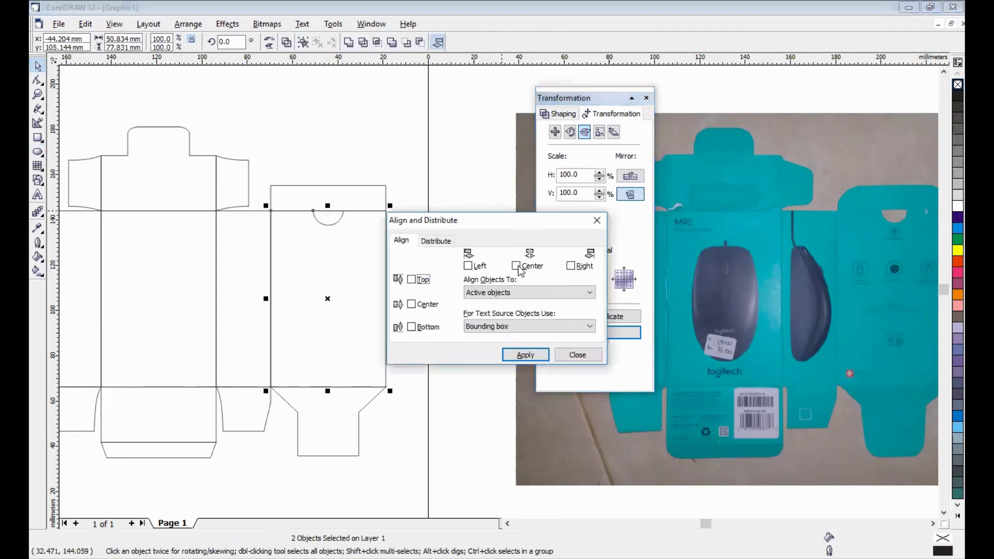
left_click(515, 265)
left_click(525, 357)
left_click(565, 355)
left_click(417, 214)
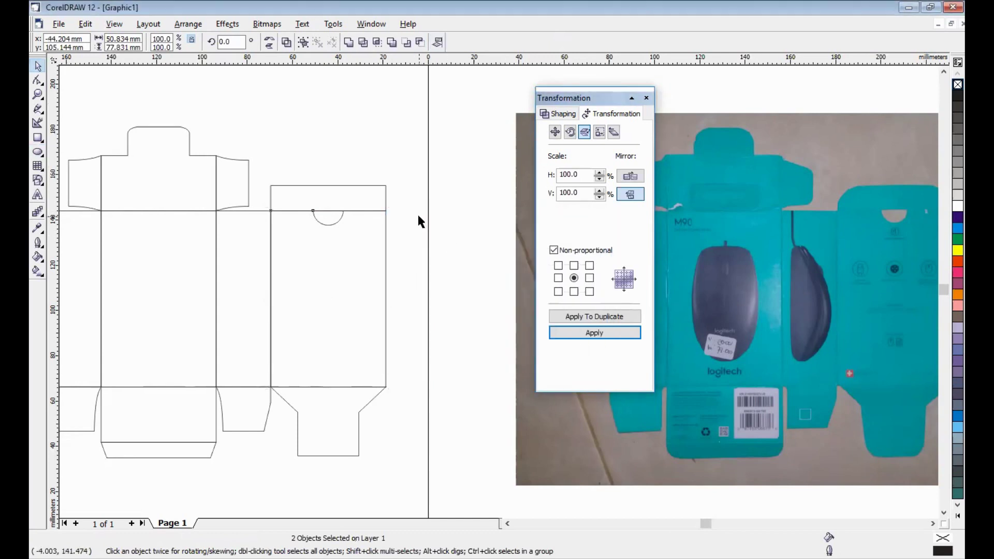
Weld the right panel's top flap and the panel into one shape
left_click(316, 187)
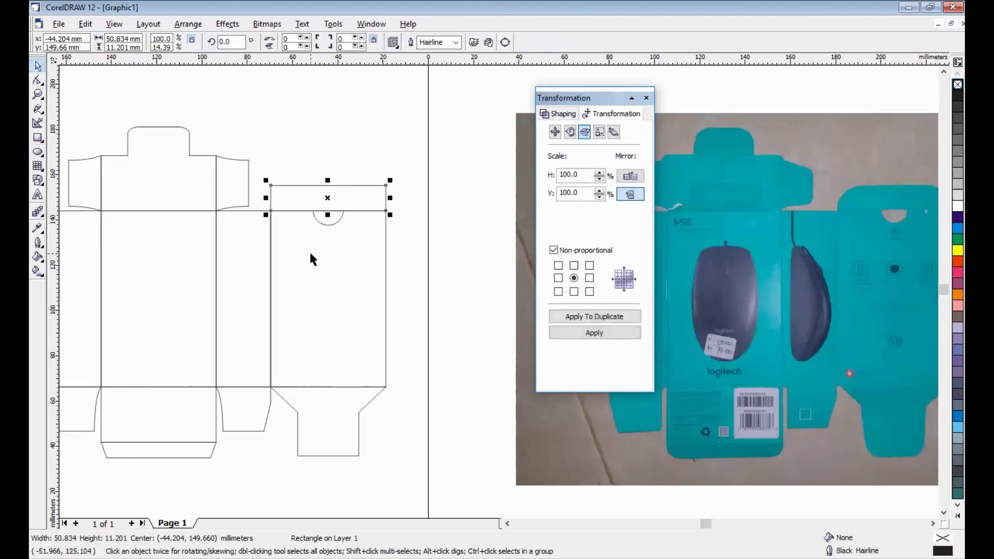
left_click(311, 257, "shift")
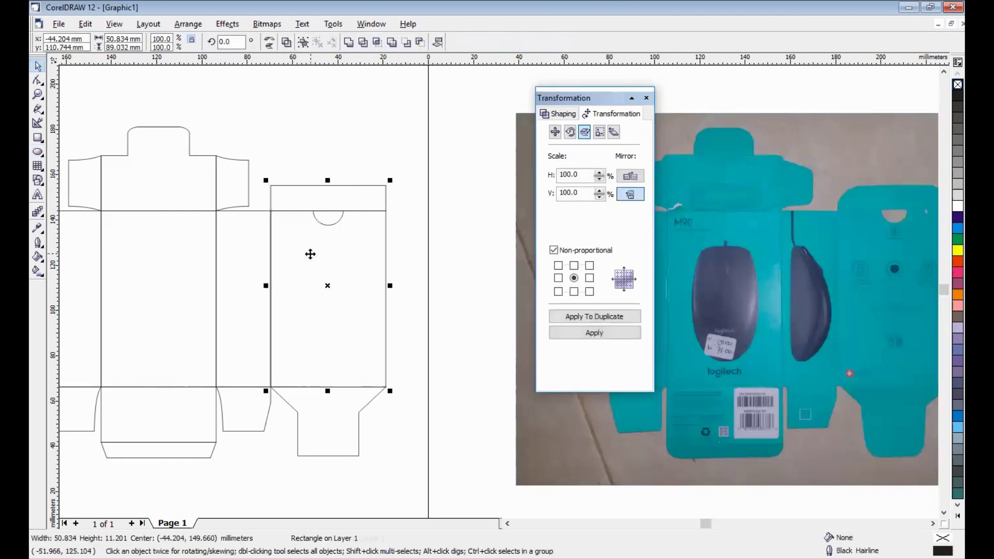
left_click(348, 44)
left_click(357, 115)
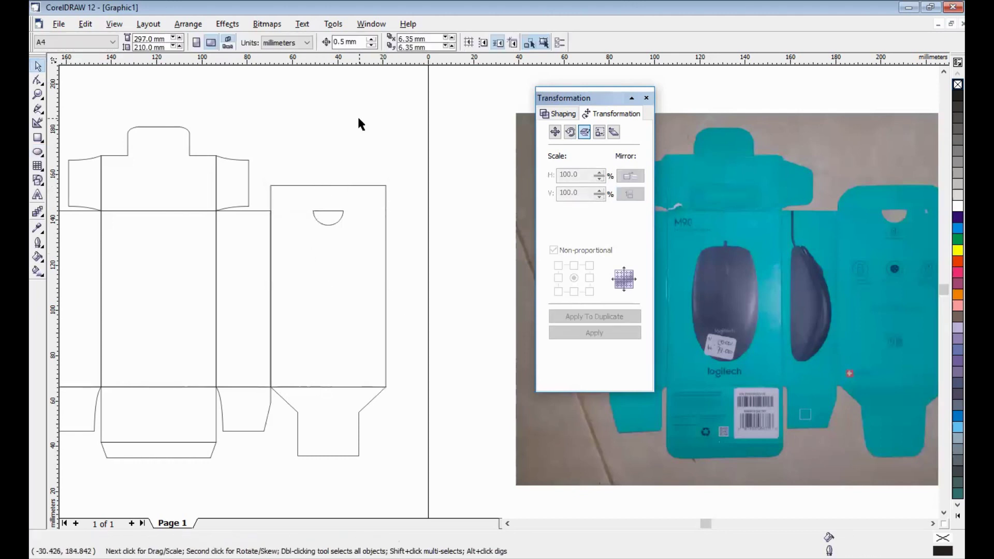
Nudge the right panel's top-left and top-right corner nodes 0.5 mm inward
left_click(508, 523)
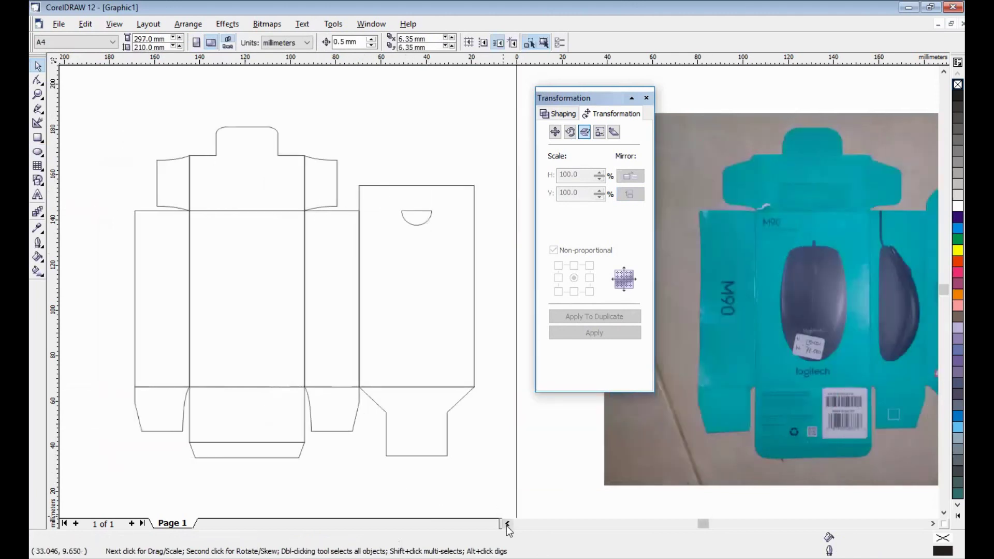
left_click(932, 523)
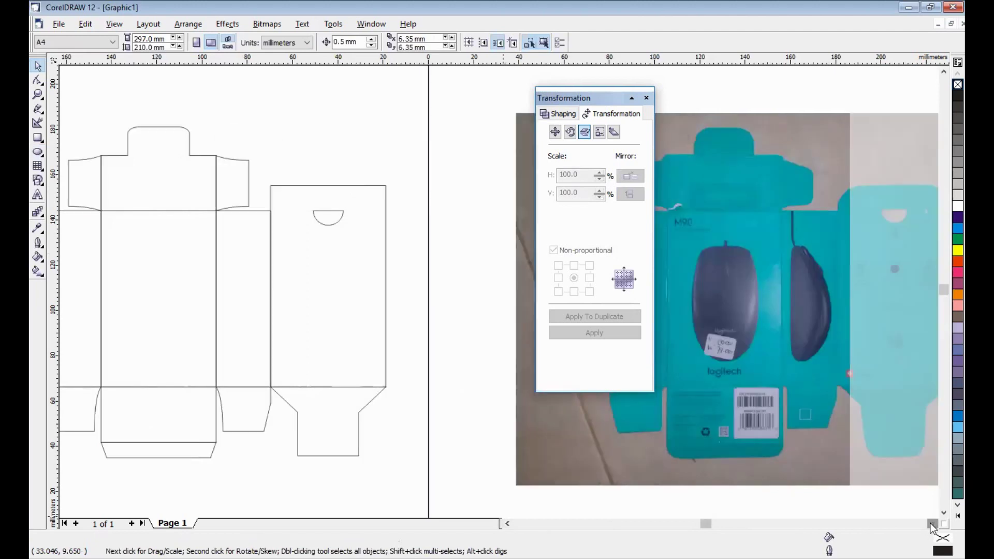
left_click(291, 184)
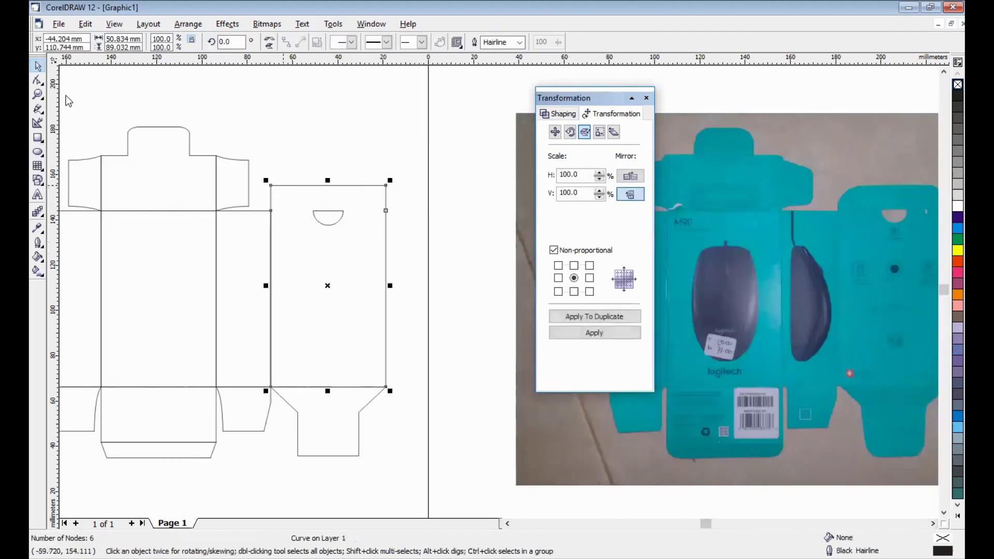
left_click(38, 80)
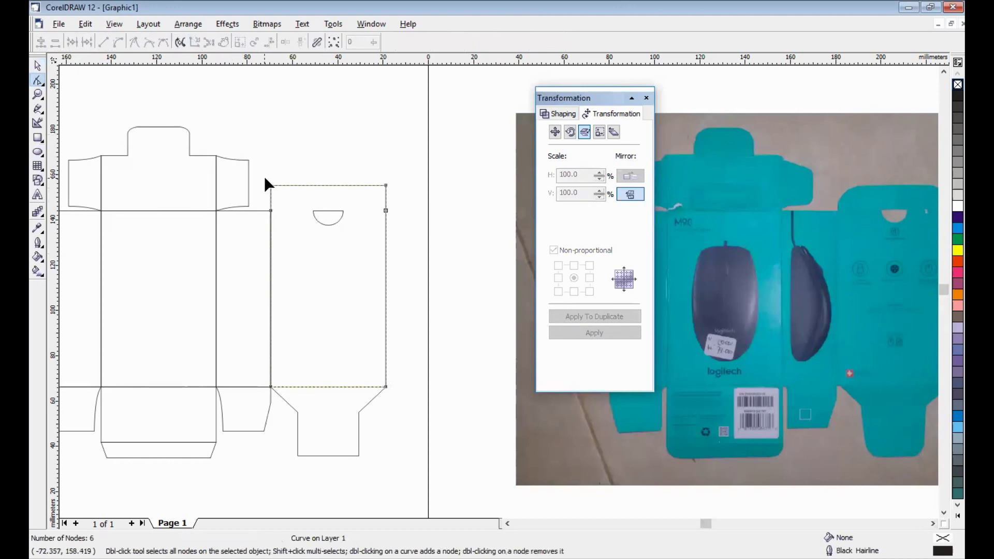
left_click_drag(265, 177, 291, 195)
key("Right")
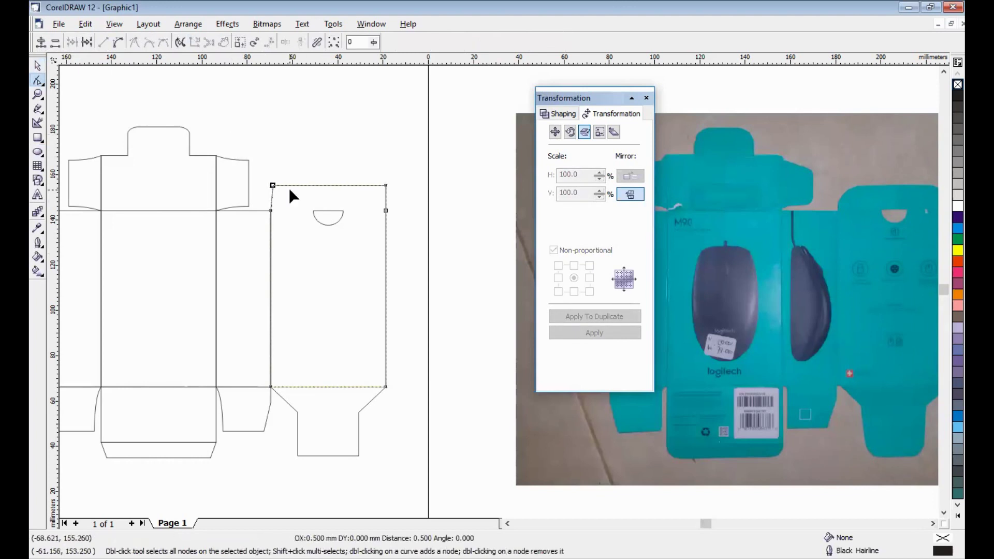
left_click_drag(362, 176, 420, 200)
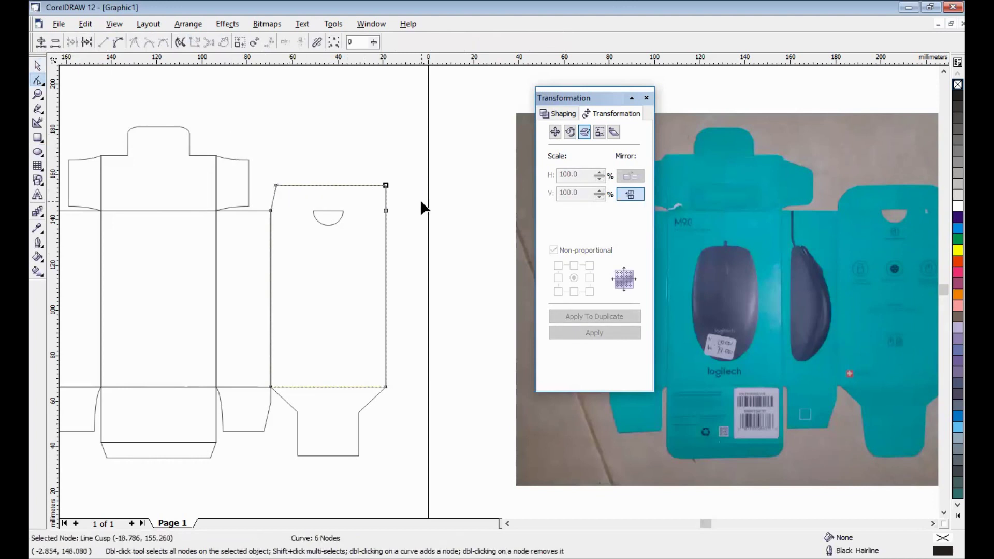
key("Left")
key("Left")
key("Left")
key("Left")
key("Left")
left_click(38, 66)
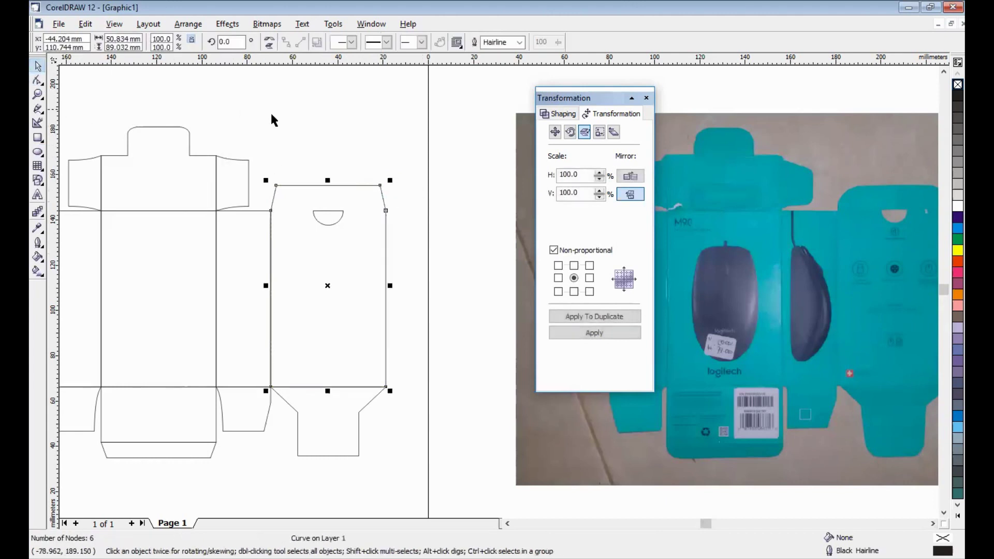
left_click(290, 118)
scroll(291, 118, "down", 1)
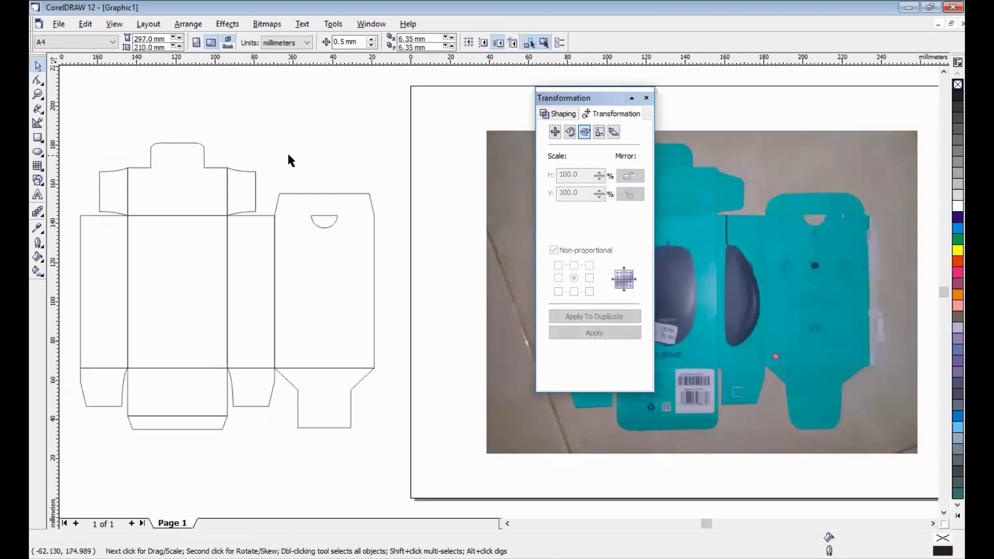
Duplicate the whole box template below the original and weld the copy into one outline
scroll(290, 158, "down", 1)
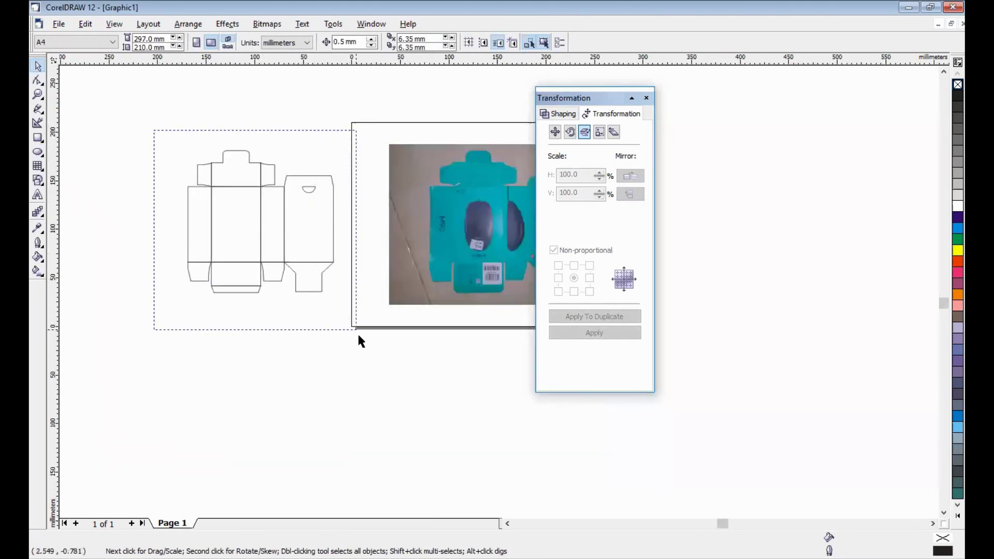
left_click_drag(257, 224, 344, 329)
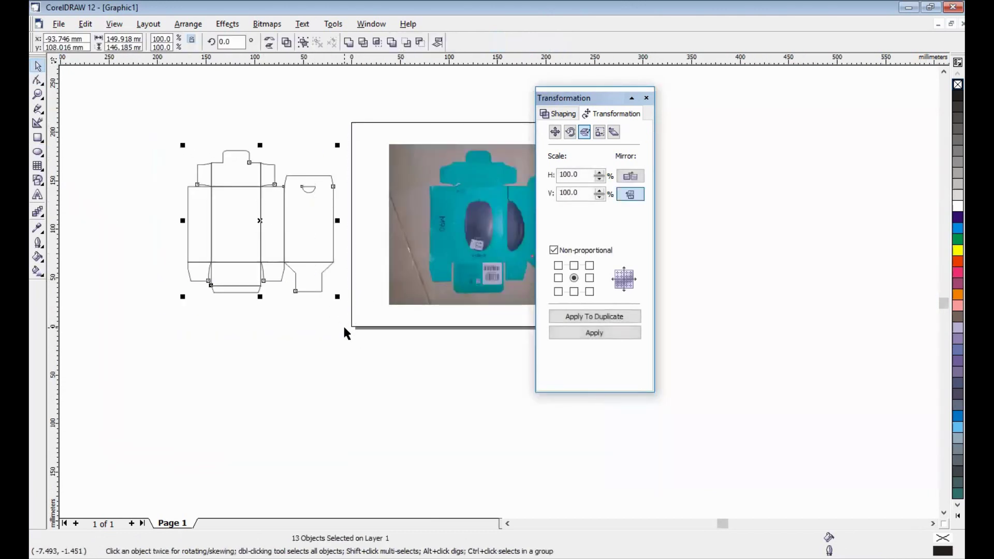
left_click_drag(268, 273, 262, 389)
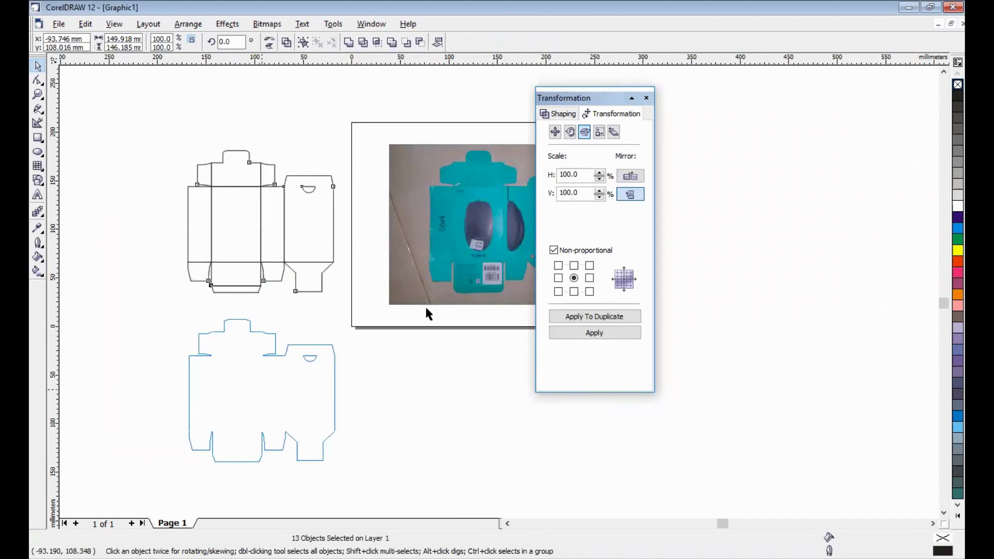
left_click(349, 43)
left_click(413, 464)
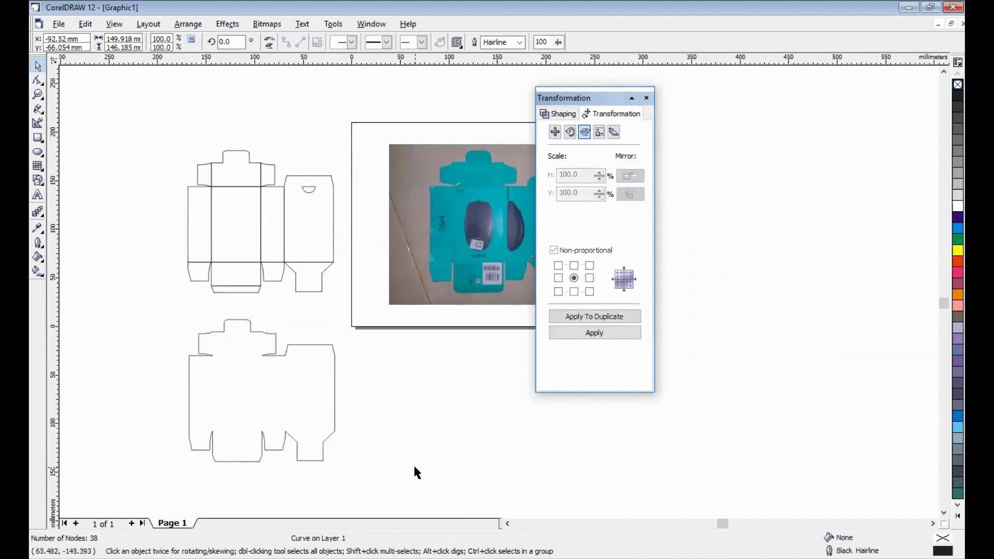
left_click(334, 422)
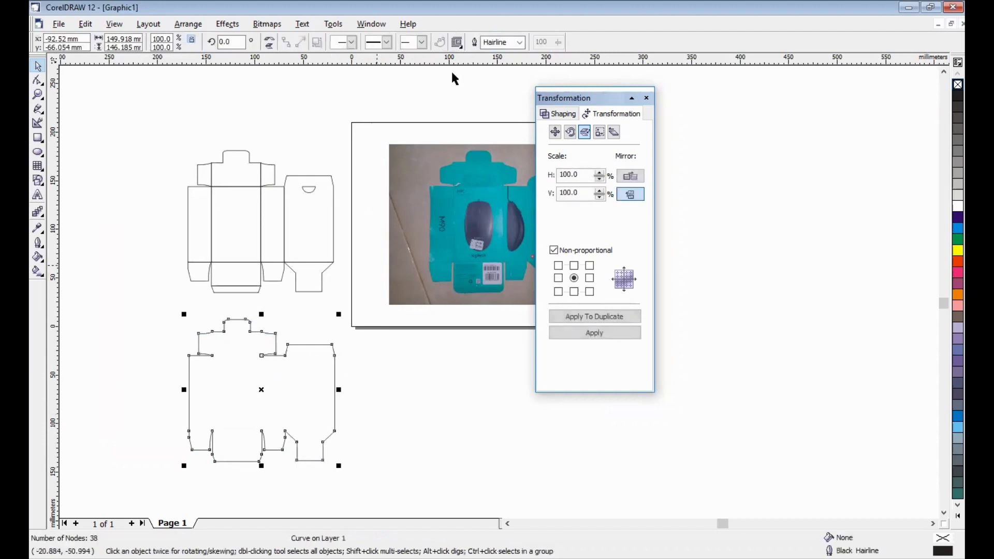
Give the welded lower outline a 1.411 mm stroke, trying 2.822 mm first
left_click(520, 42)
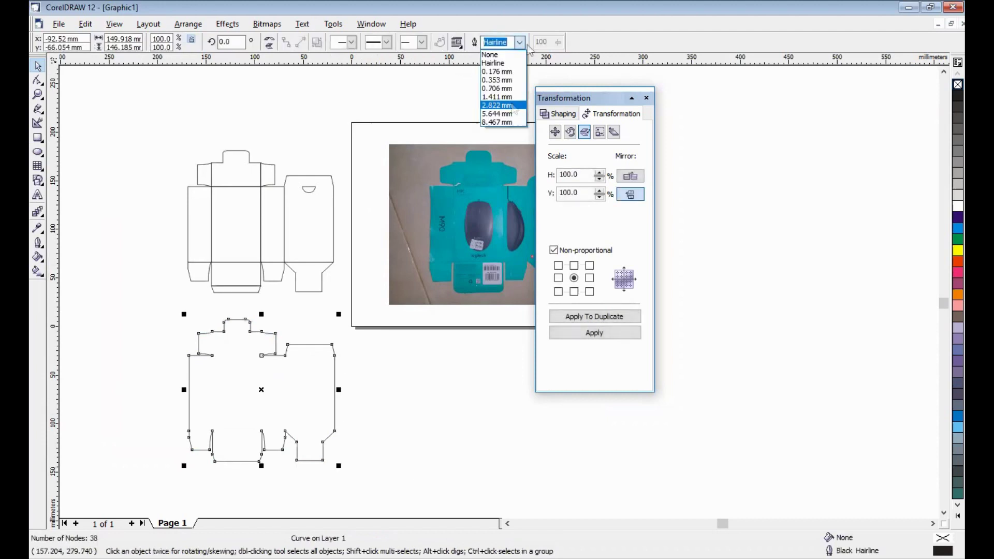
left_click(512, 106)
left_click(521, 44)
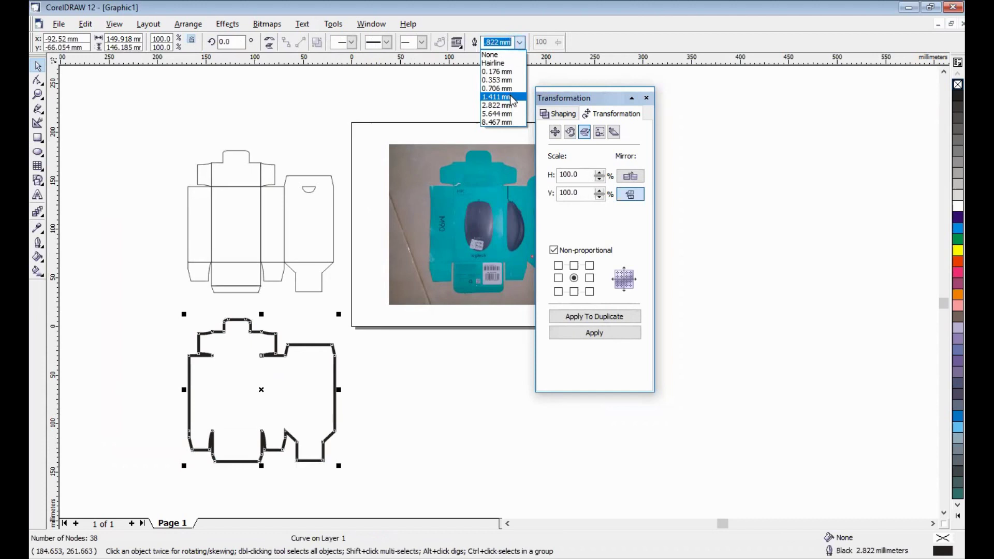
left_click(511, 98)
left_click(342, 247)
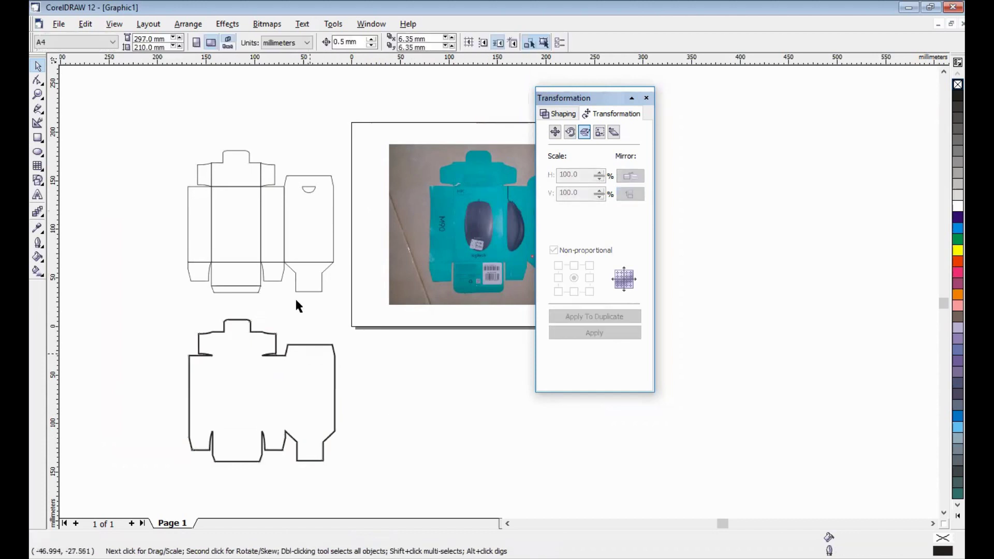
Zoom into the lower welded die-line to check its single 38-node, 1.411 mm outline
key("F2")
left_click_drag(160, 295, 401, 501)
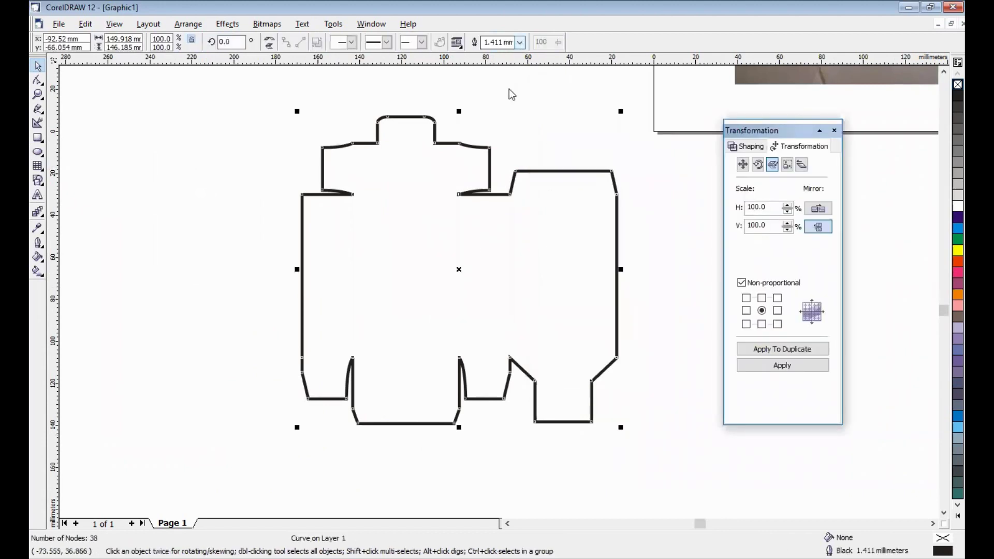
left_click(631, 215)
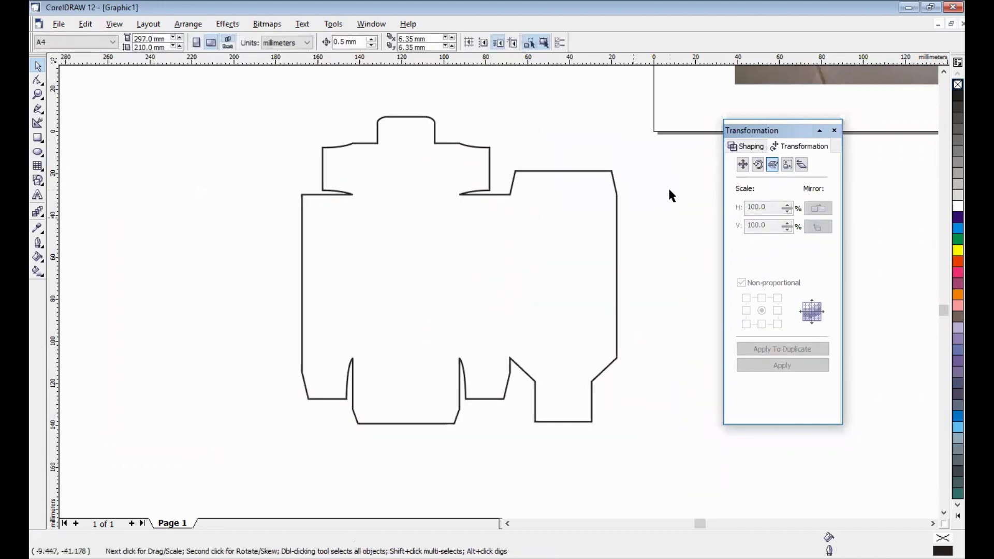